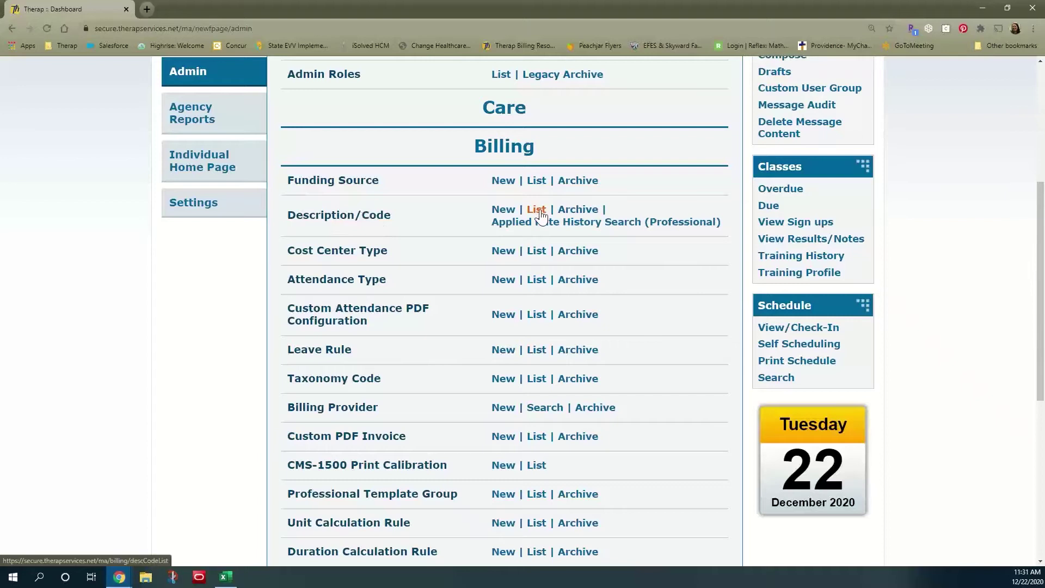
Open the billing Description/Code list and look through the listed service codes
click(539, 212)
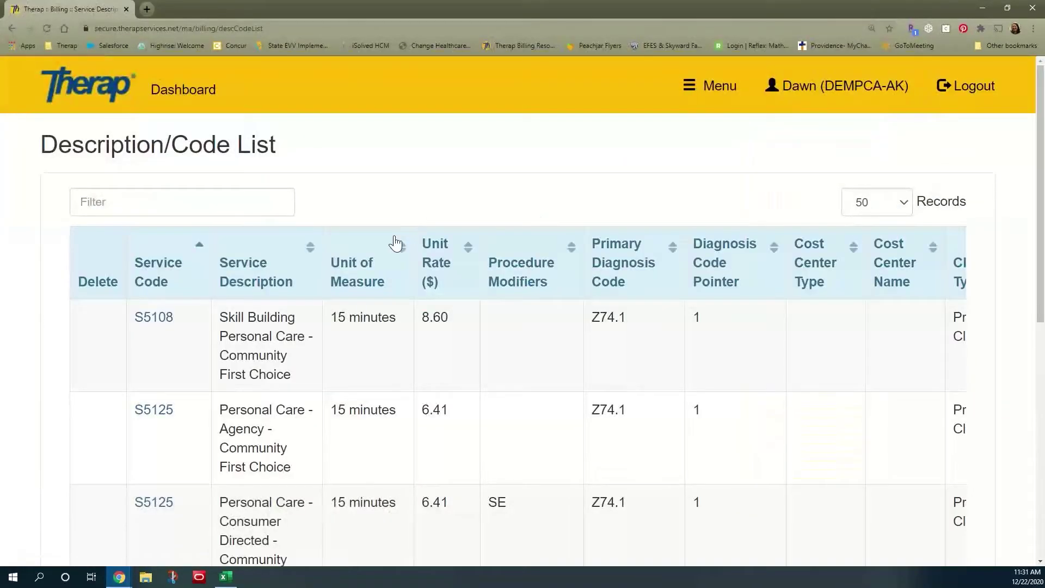
scroll(390, 247, down, 2)
scroll(390, 247, down, 2)
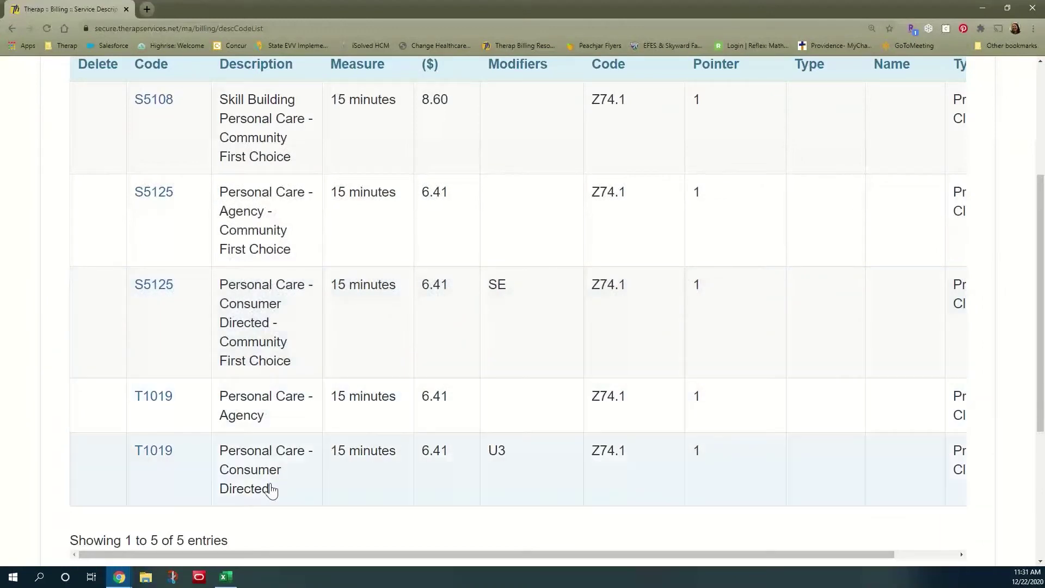
scroll(272, 489, up, 1)
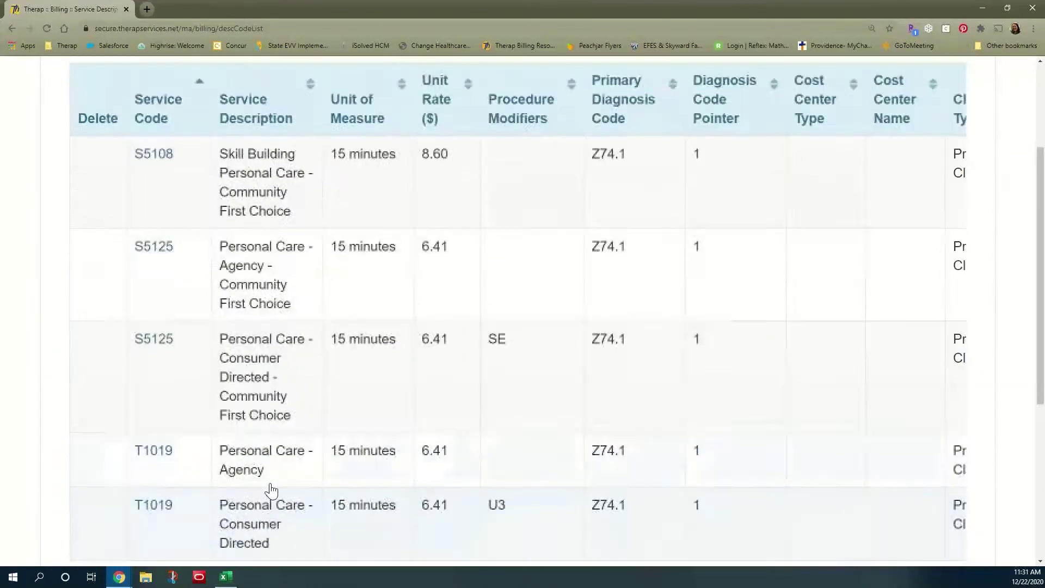
Review the settings of service code S5125, Personal Care - Agency - Community First Choice, and save the form
click(152, 249)
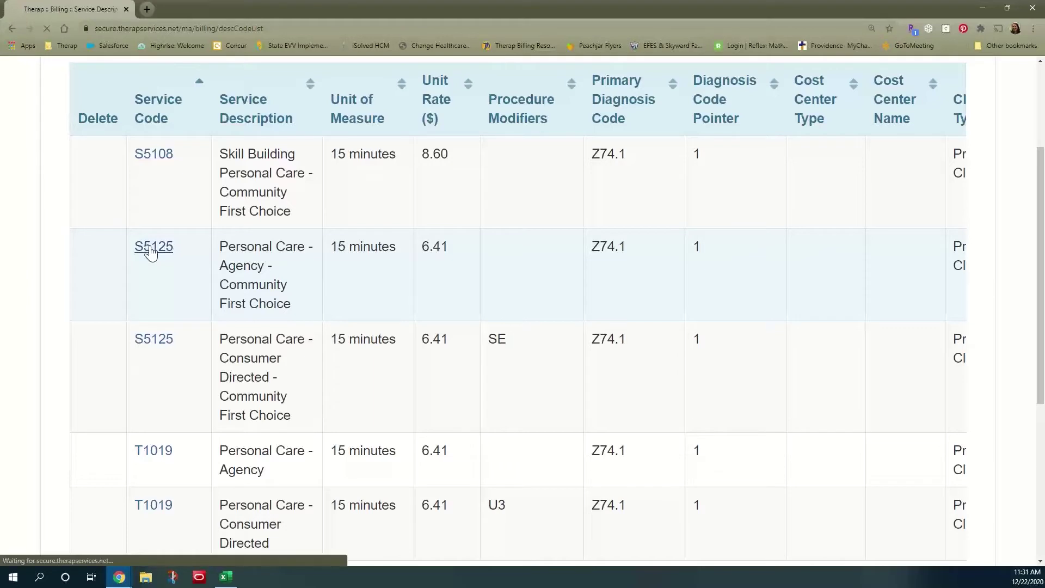
scroll(337, 326, down, 2)
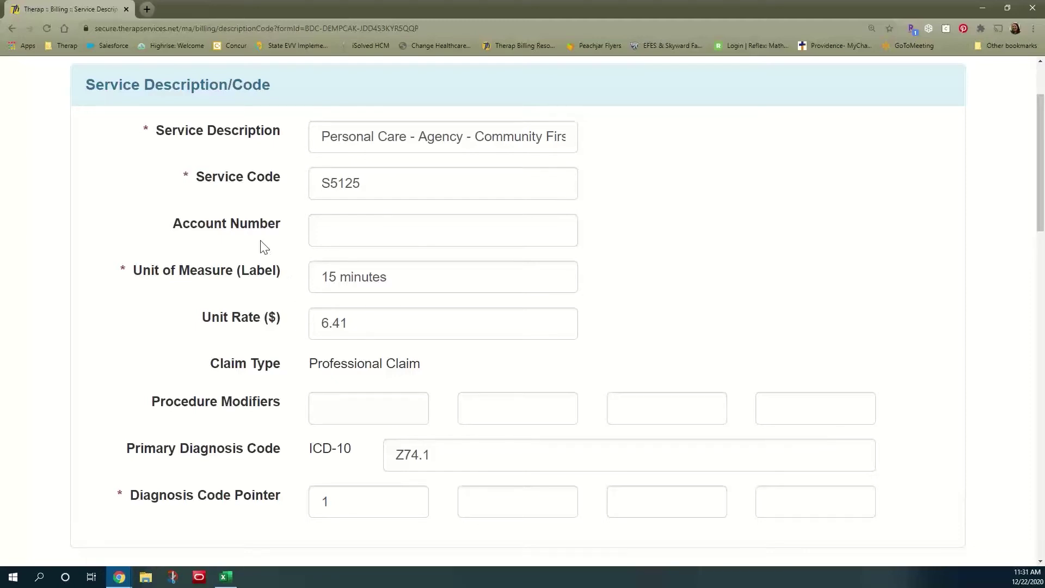
scroll(262, 244, down, 8)
scroll(337, 280, down, 15)
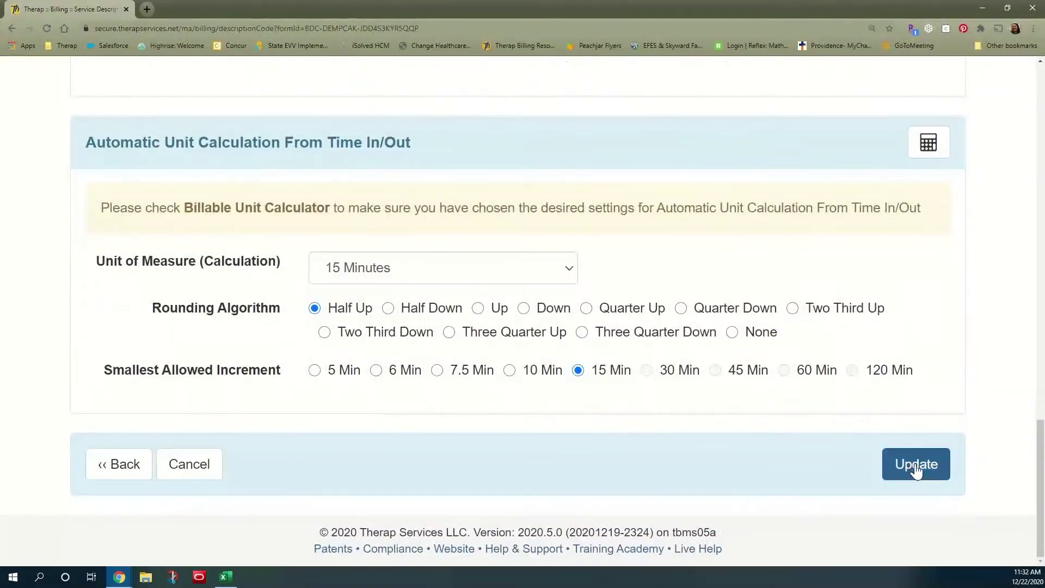
click(916, 466)
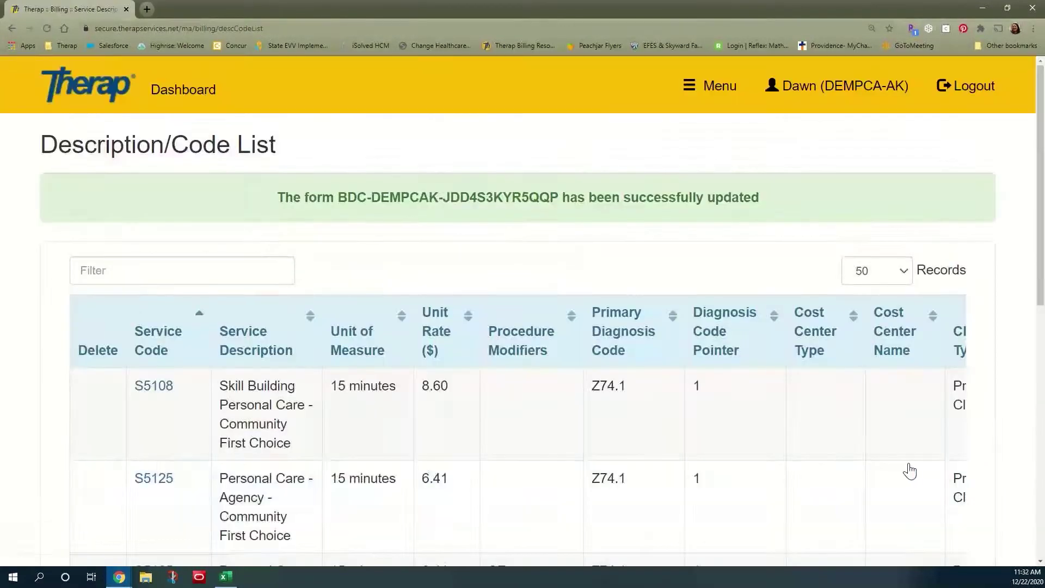
Examine the service codes in the Description/Code list and the options offered below it
scroll(365, 355, down, 5)
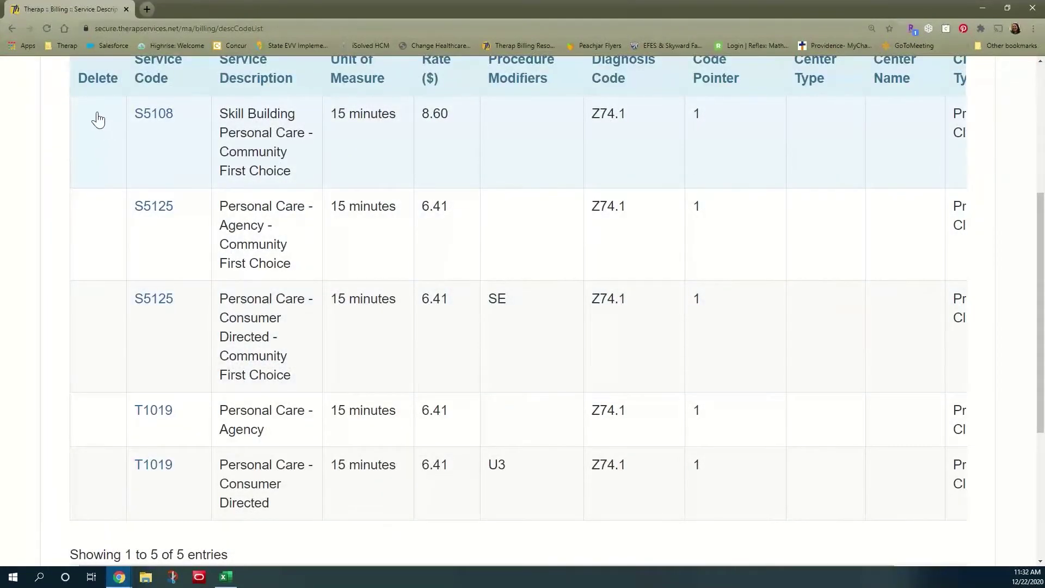
scroll(98, 141, up, 1)
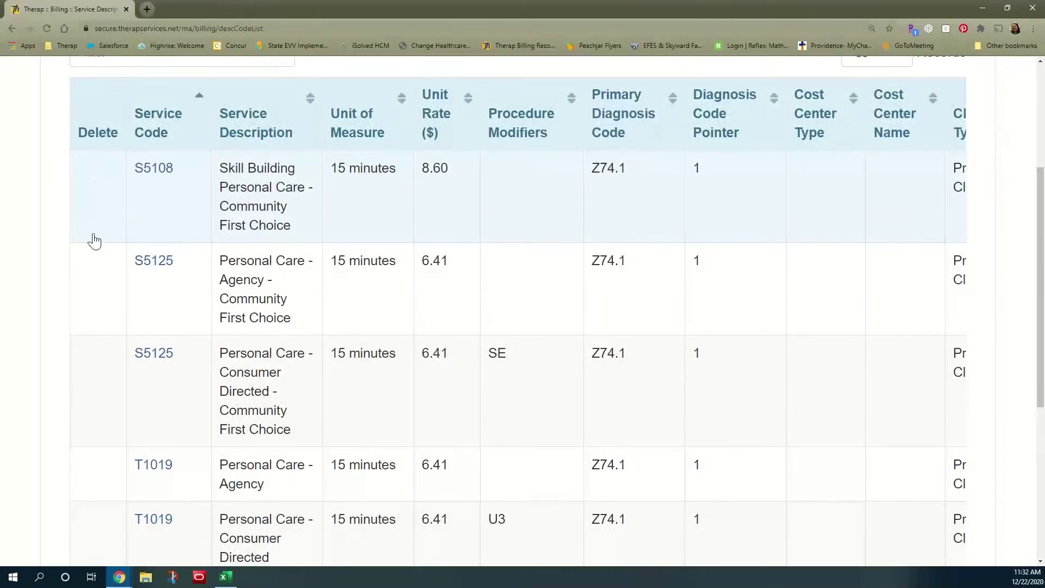
scroll(94, 242, down, 1)
scroll(94, 244, down, 3)
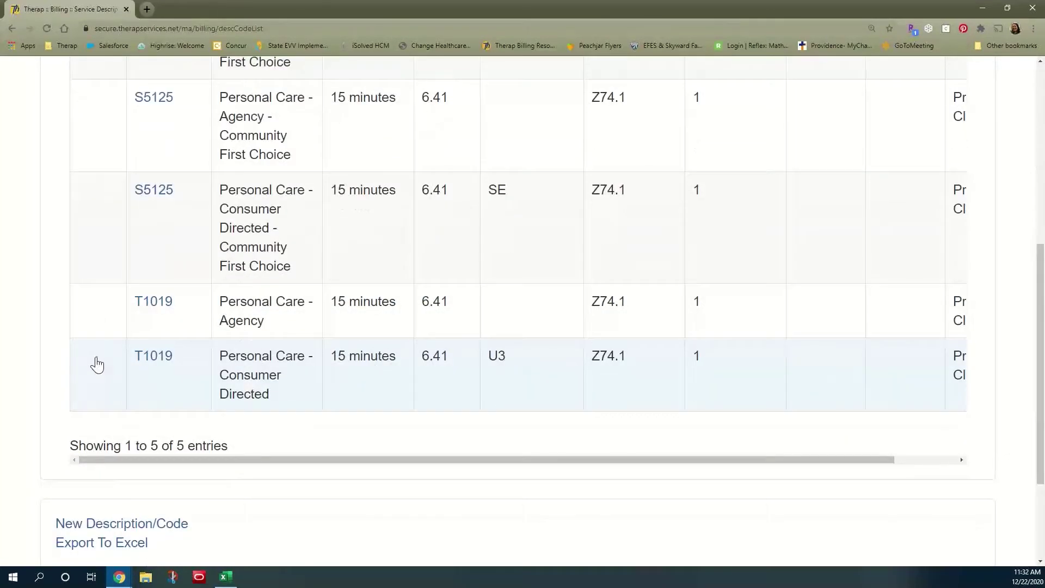
scroll(955, 474, down, 2)
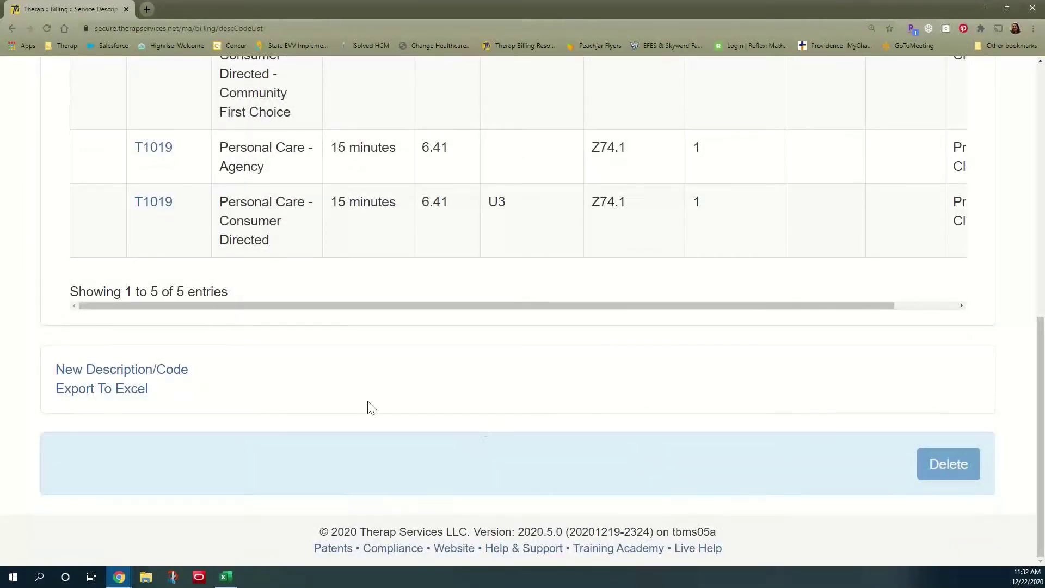
scroll(296, 388, up, 3)
scroll(228, 355, up, 4)
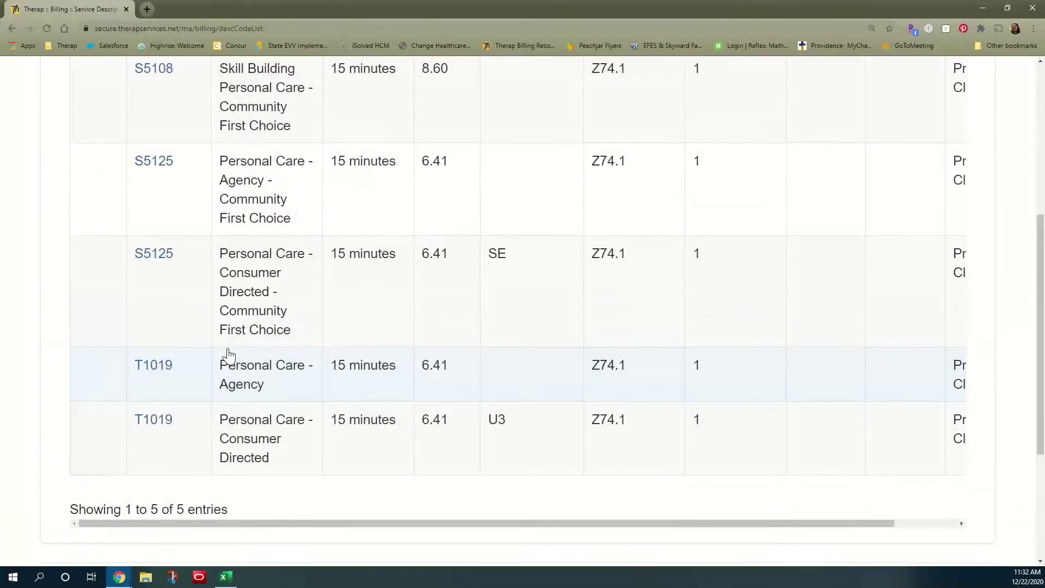
scroll(228, 355, up, 3)
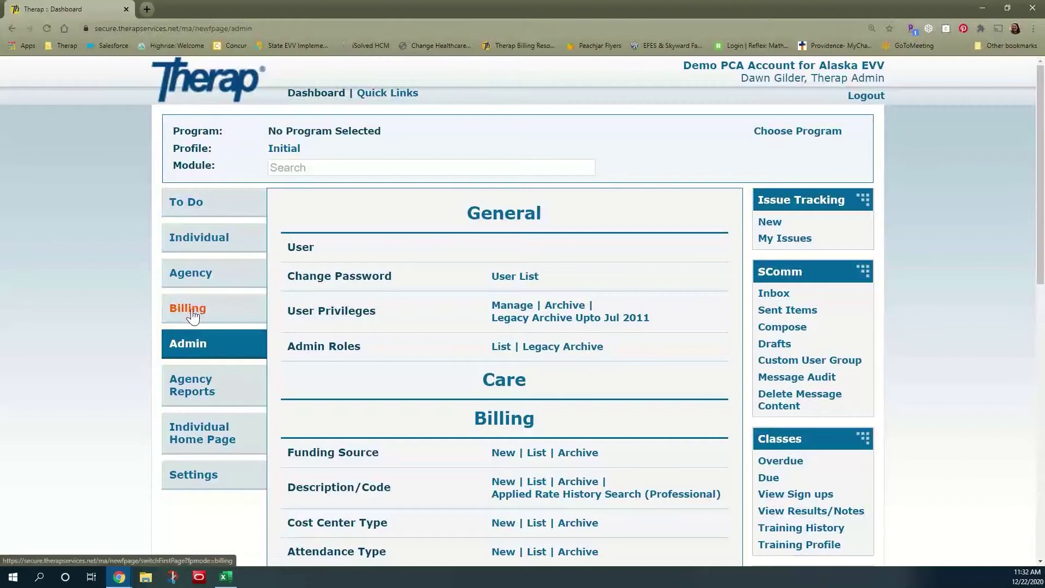
Start a new professional claim service authorization in the Anchorage program for the seventh individual listed
click(180, 315)
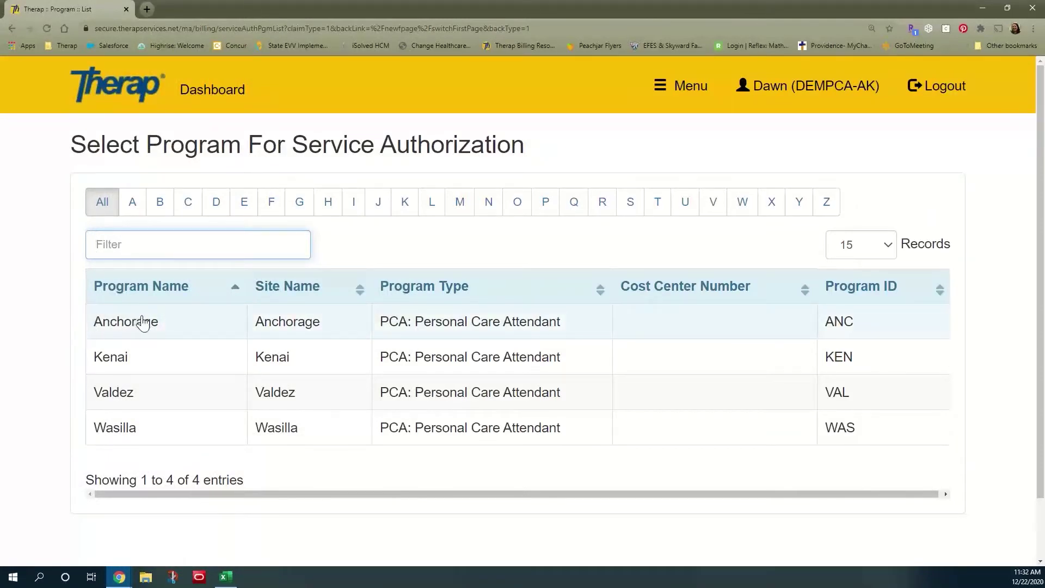
click(177, 324)
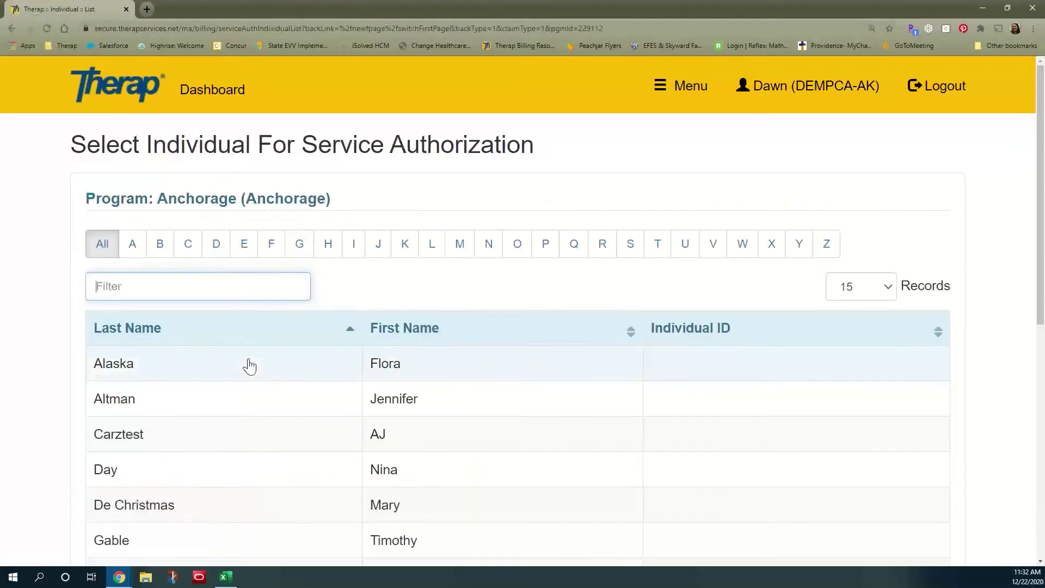
scroll(249, 366, down, 4)
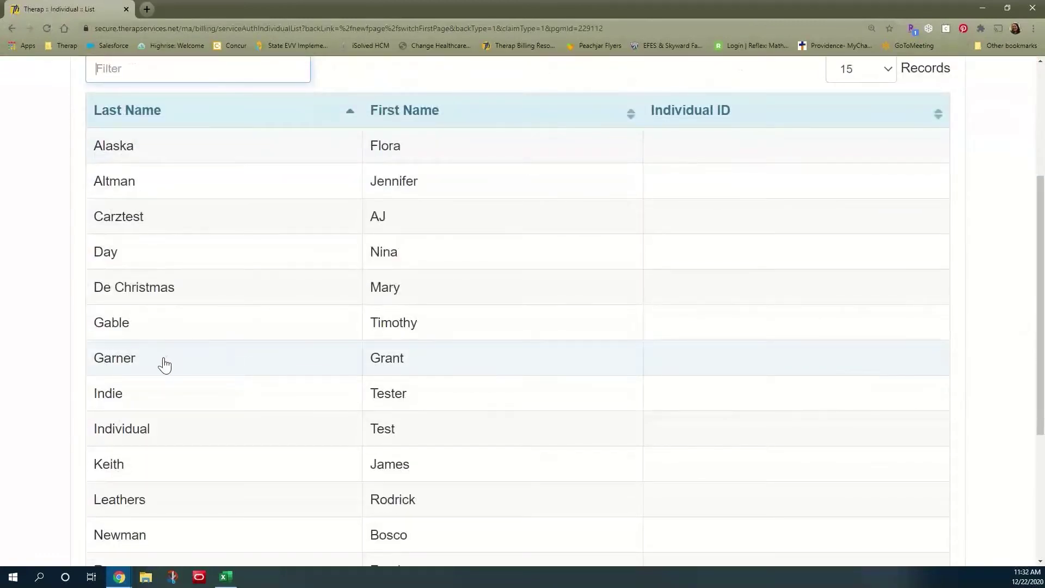
click(195, 361)
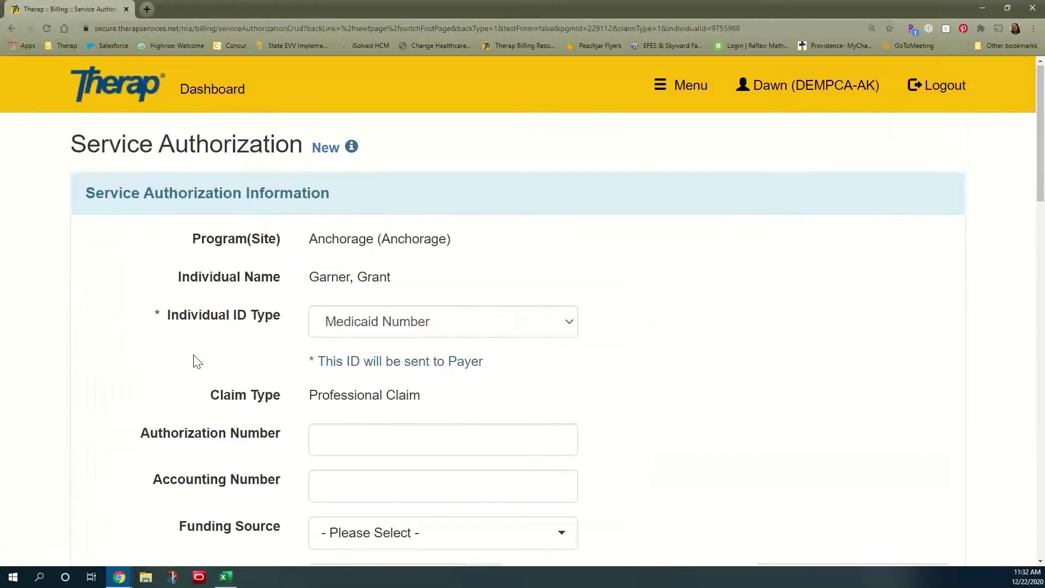
Set the individual ID type to Medicaid Number and the funding source to Alaska Medicaid Health Services
scroll(197, 362, down, 1)
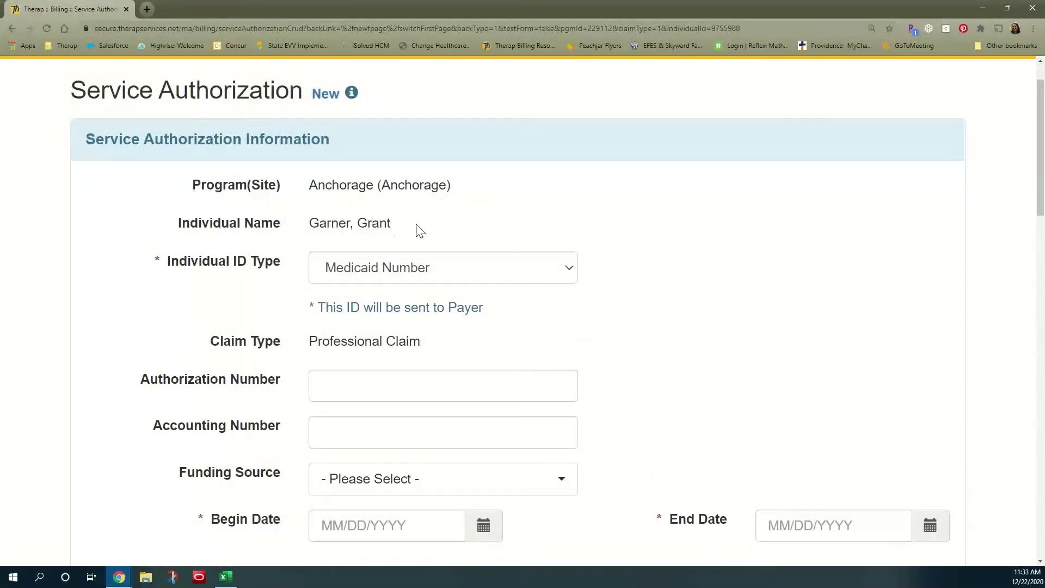
scroll(419, 228, down, 1)
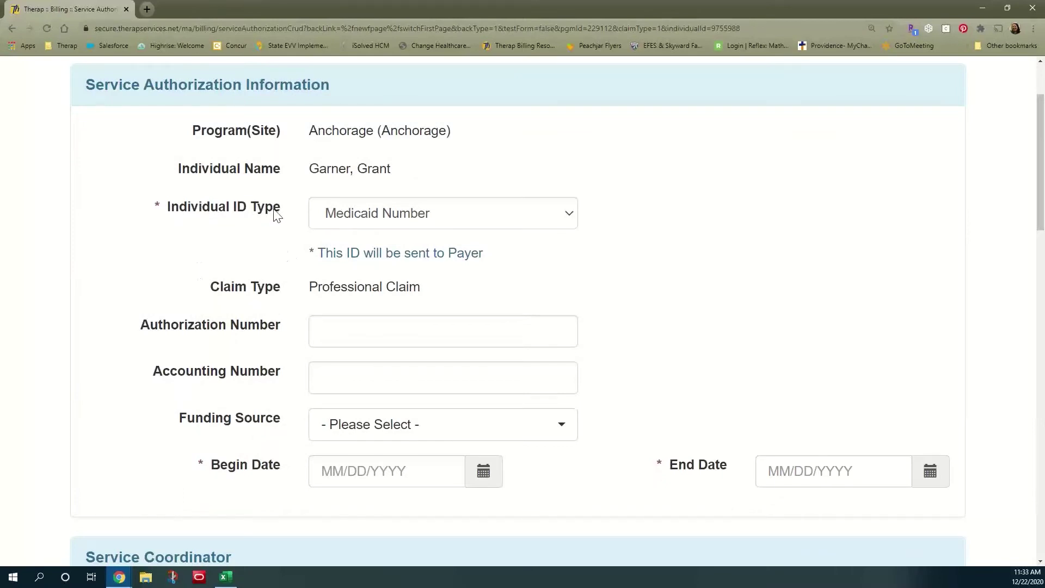
click(568, 214)
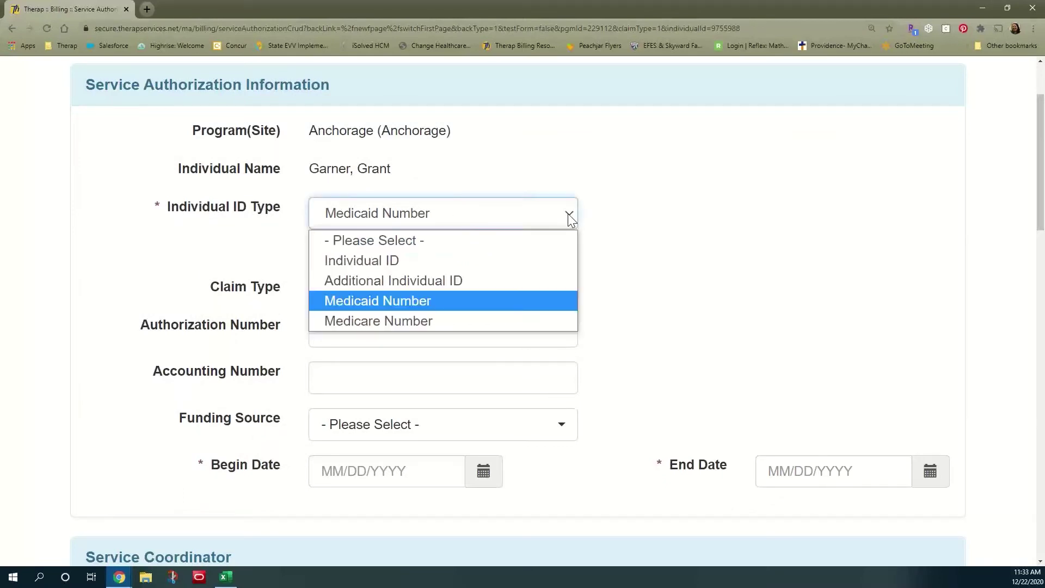
click(351, 303)
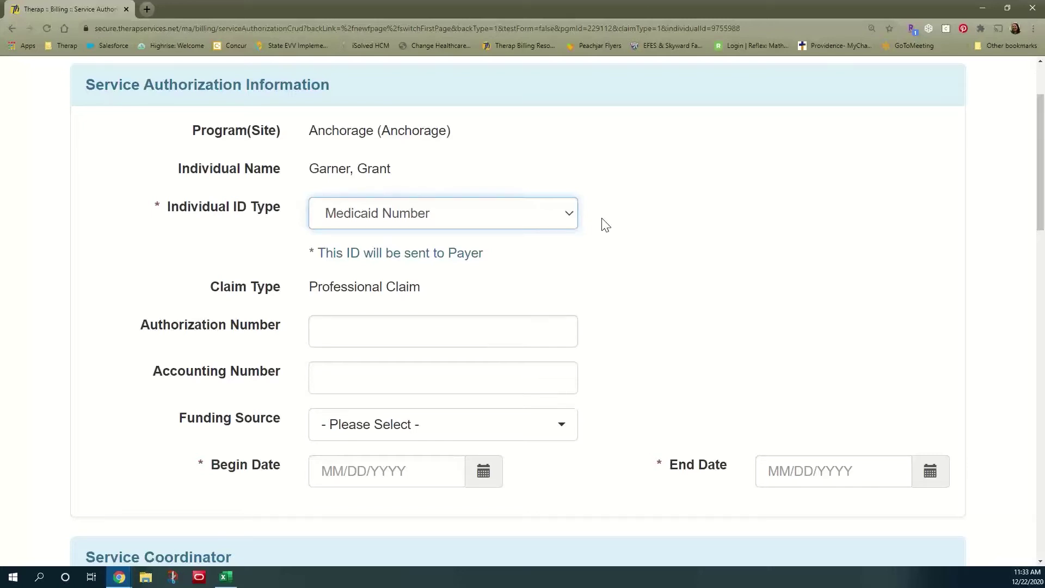
scroll(606, 225, down, 3)
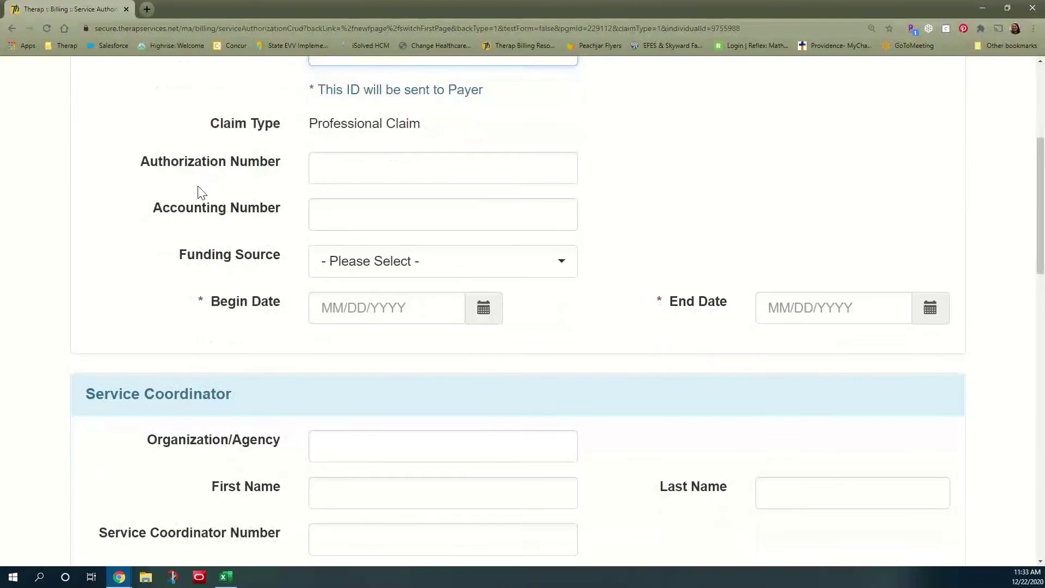
click(563, 267)
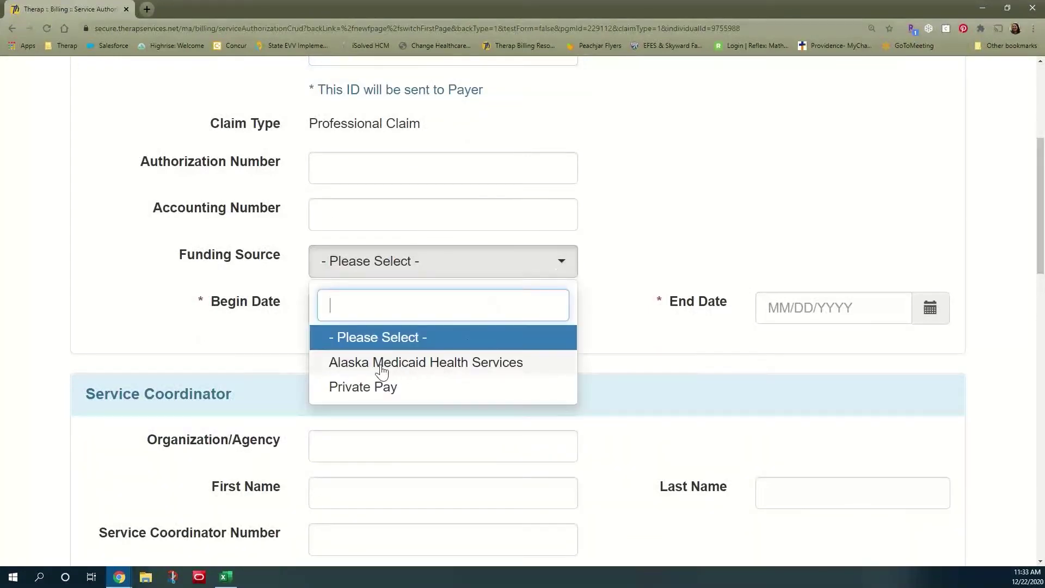
click(471, 368)
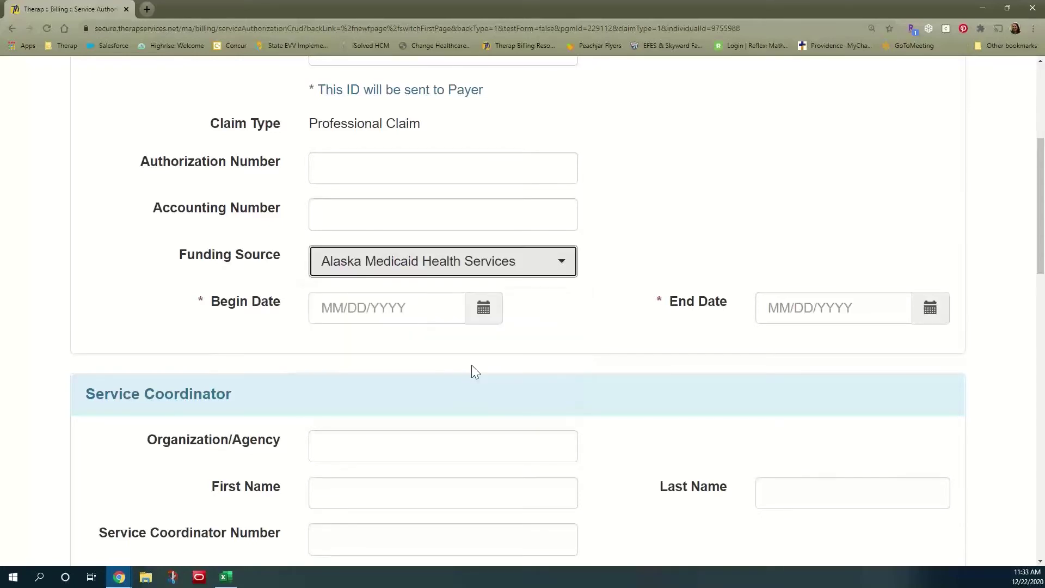
Set the authorization's begin date to 01/01/2021 and its end date to 12/31/2021
click(483, 313)
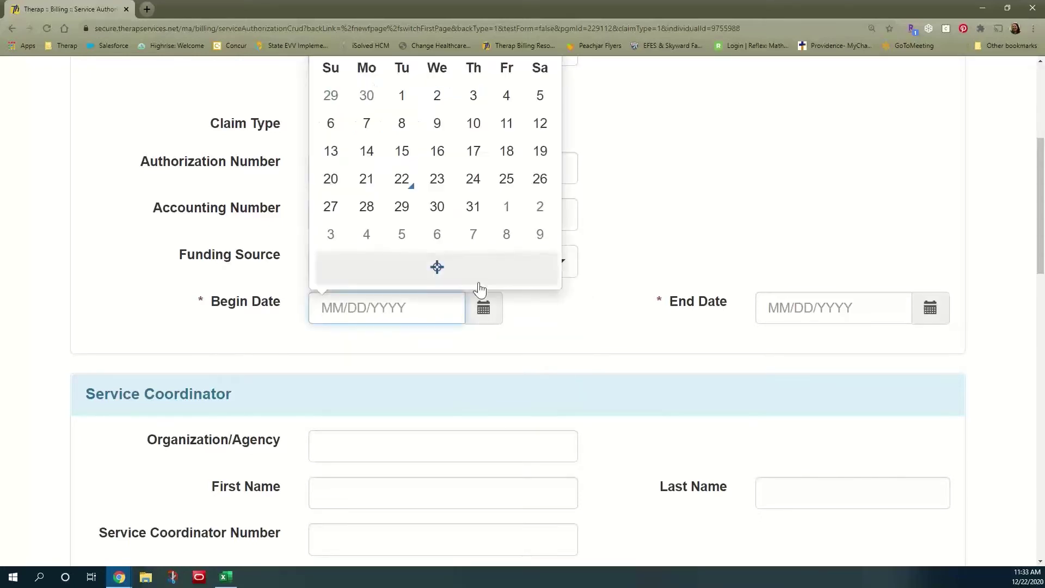
scroll(493, 310, up, 1)
scroll(497, 306, up, 1)
click(499, 324)
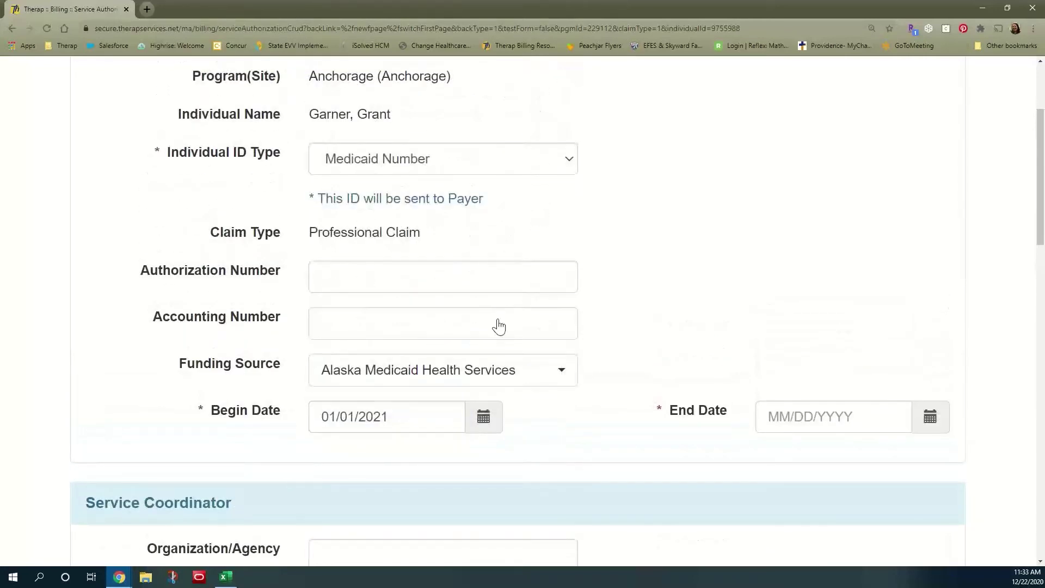
scroll(399, 428, down, 1)
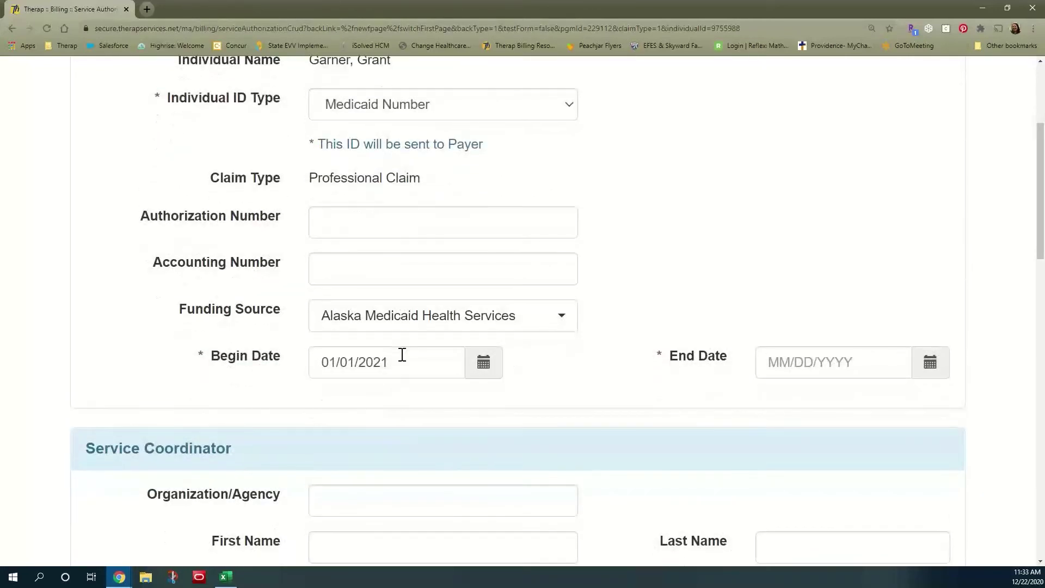
click(930, 364)
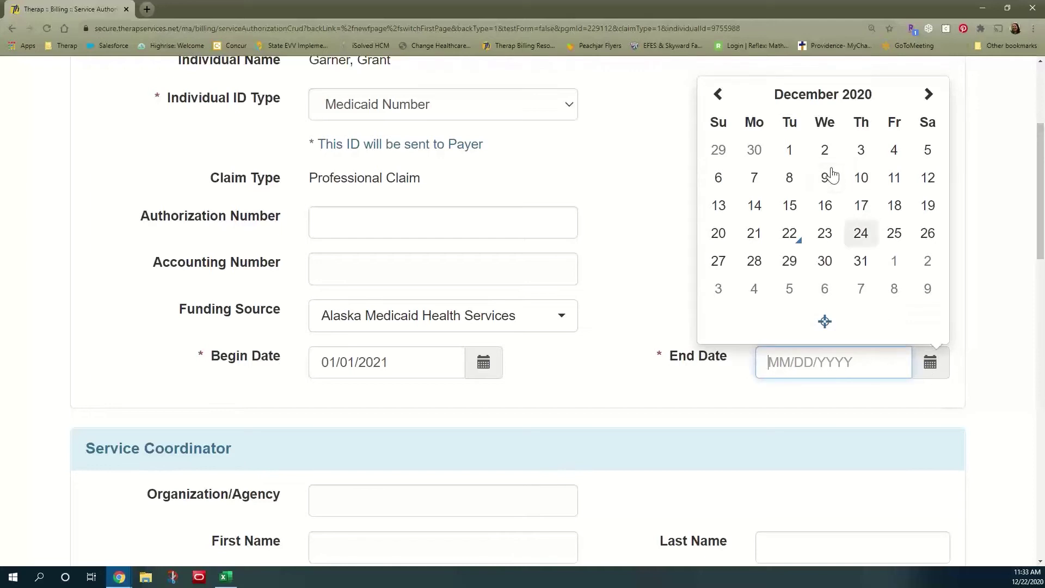
click(860, 260)
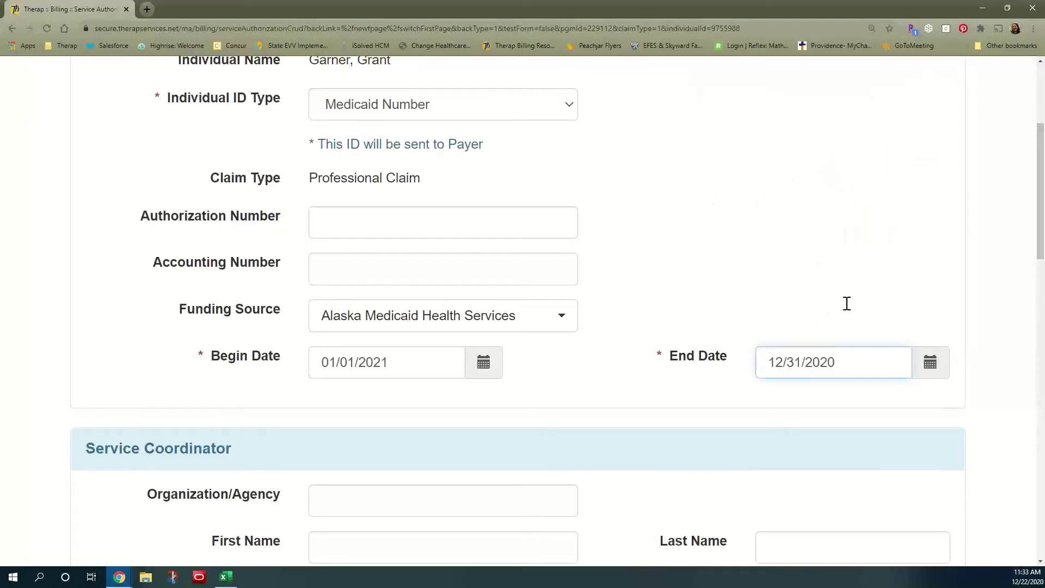
click(595, 367)
Open a new service entry for the authorization and choose Personal Care - Consumer Directed/T1019 as its service description/code
scroll(537, 345, down, 5)
scroll(510, 331, down, 5)
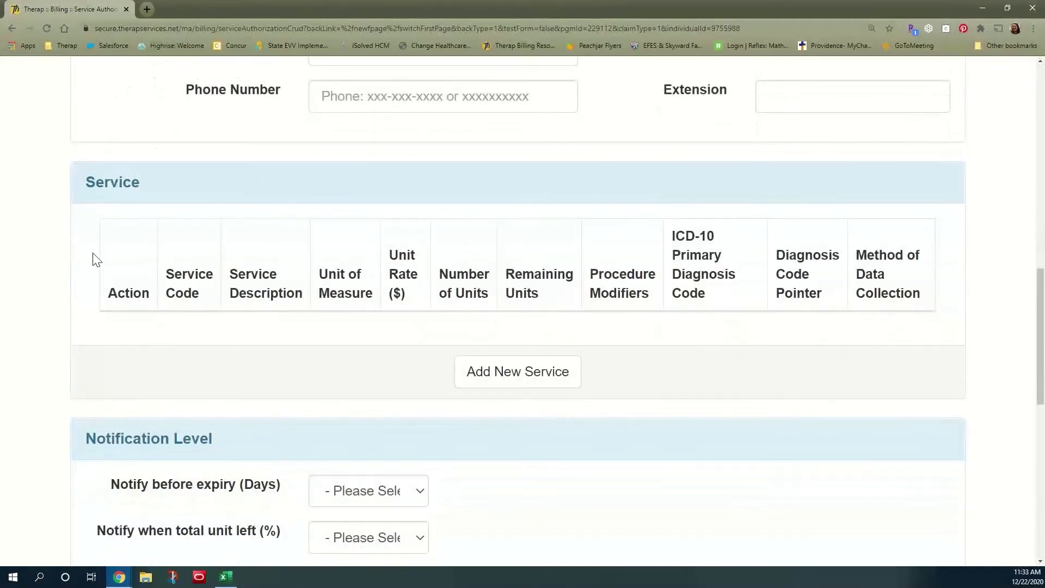
click(542, 382)
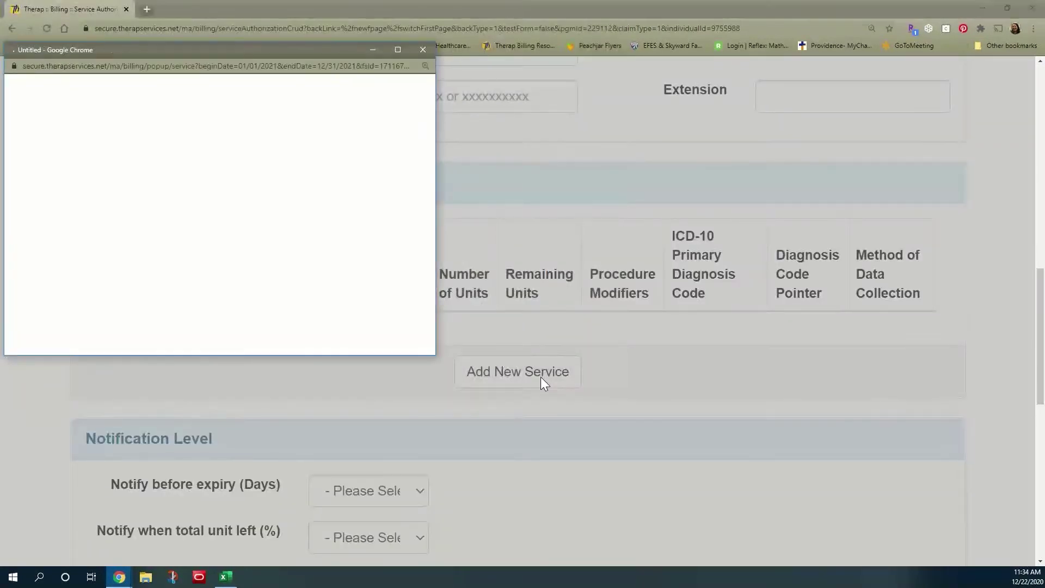
click(398, 50)
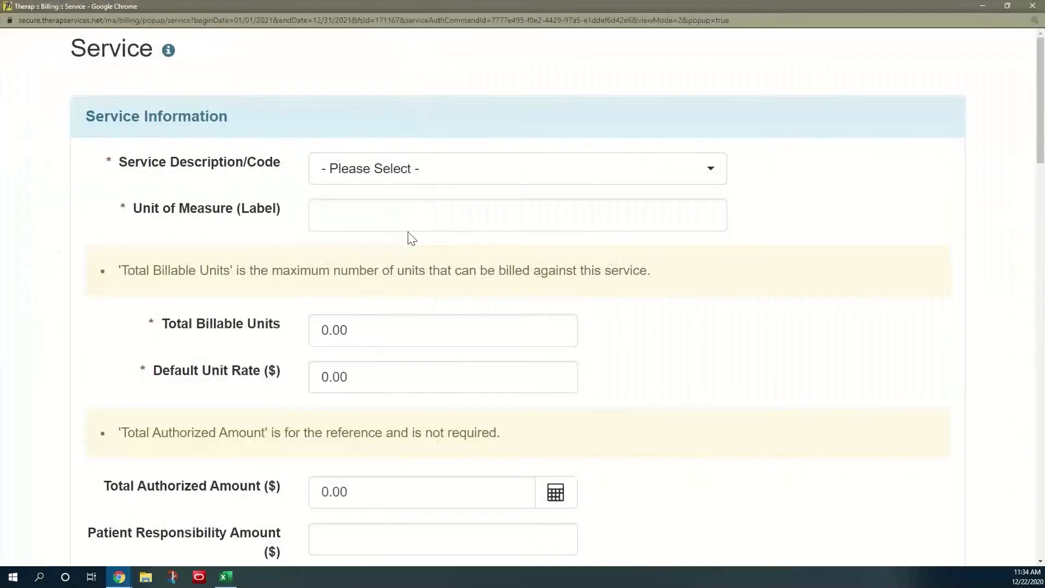
click(717, 176)
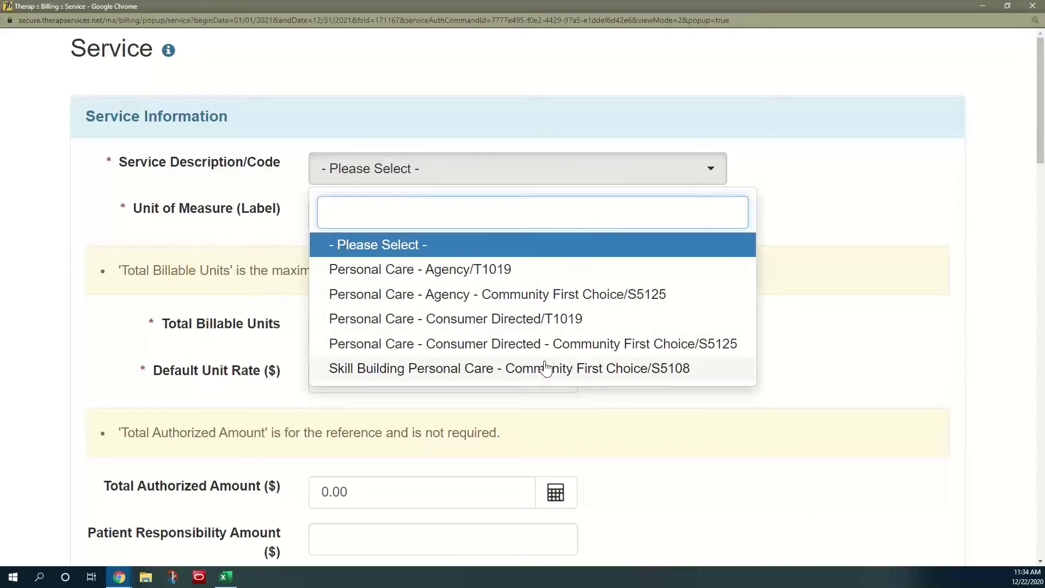
click(533, 325)
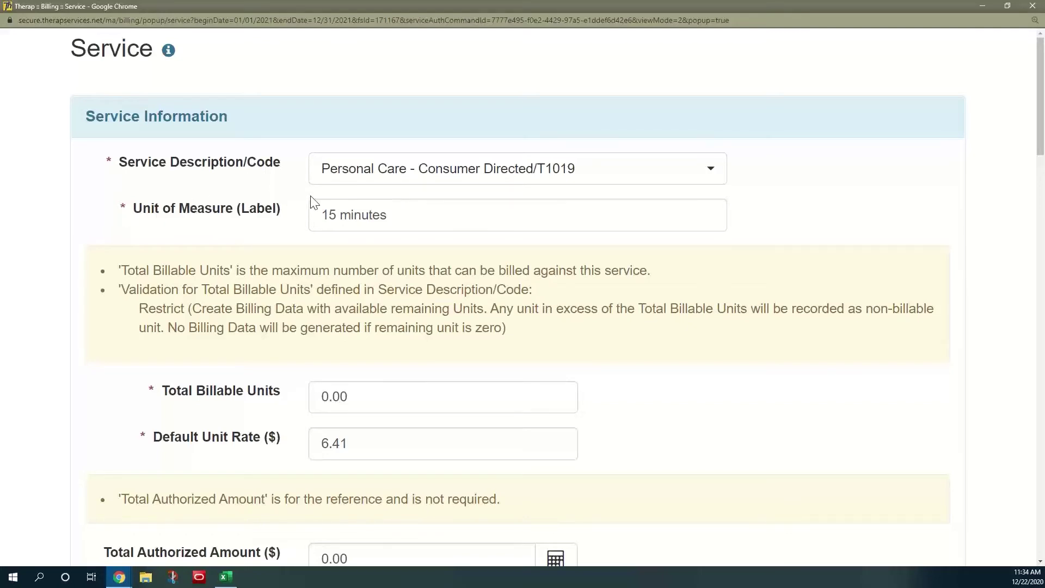
scroll(447, 253, down, 1)
scroll(447, 253, down, 1)
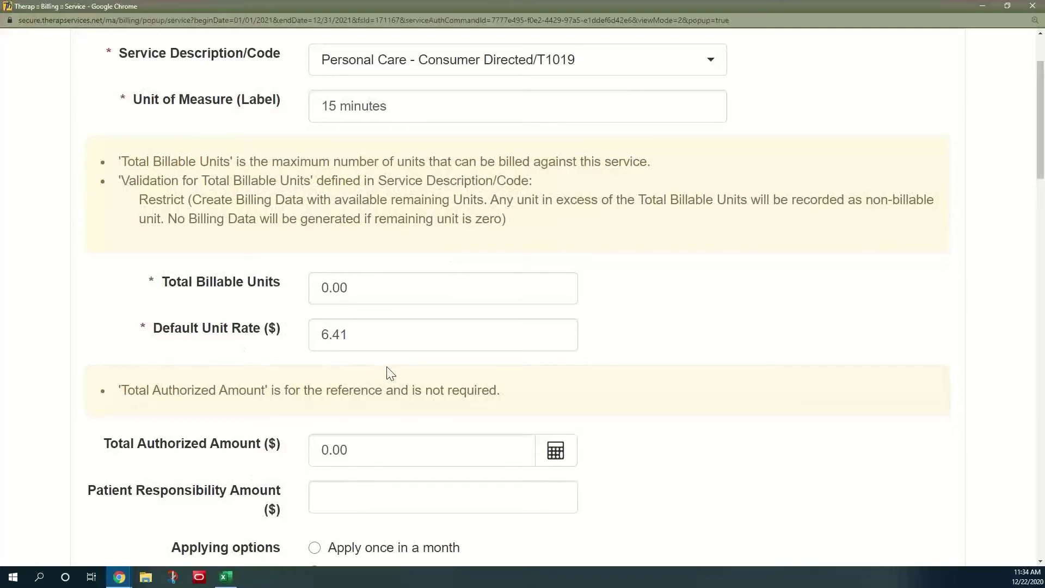
Set the service's total billable units to 1000 and calculate its total authorized amount
scroll(390, 373, up, 1)
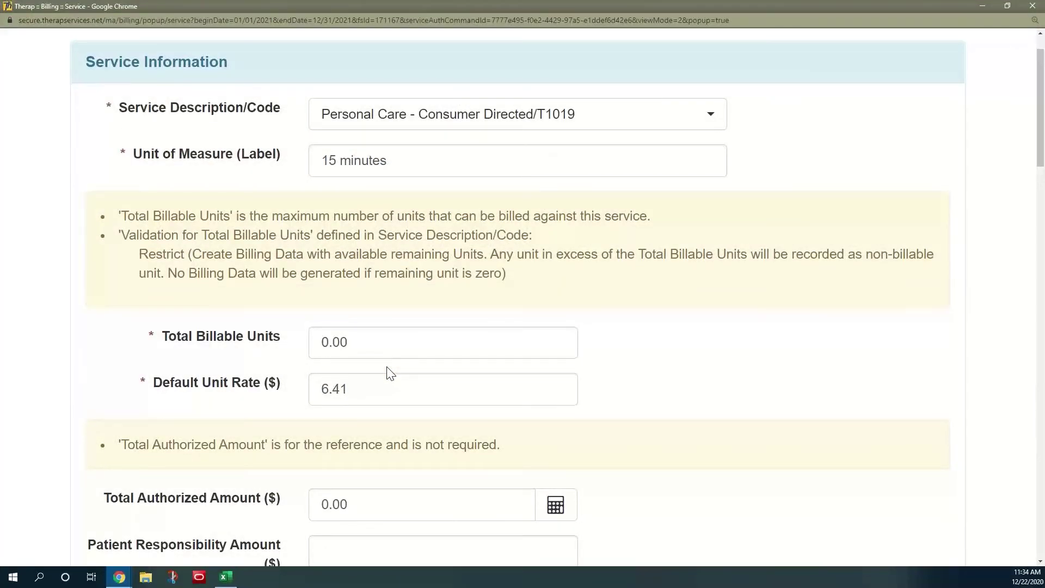
click(354, 342)
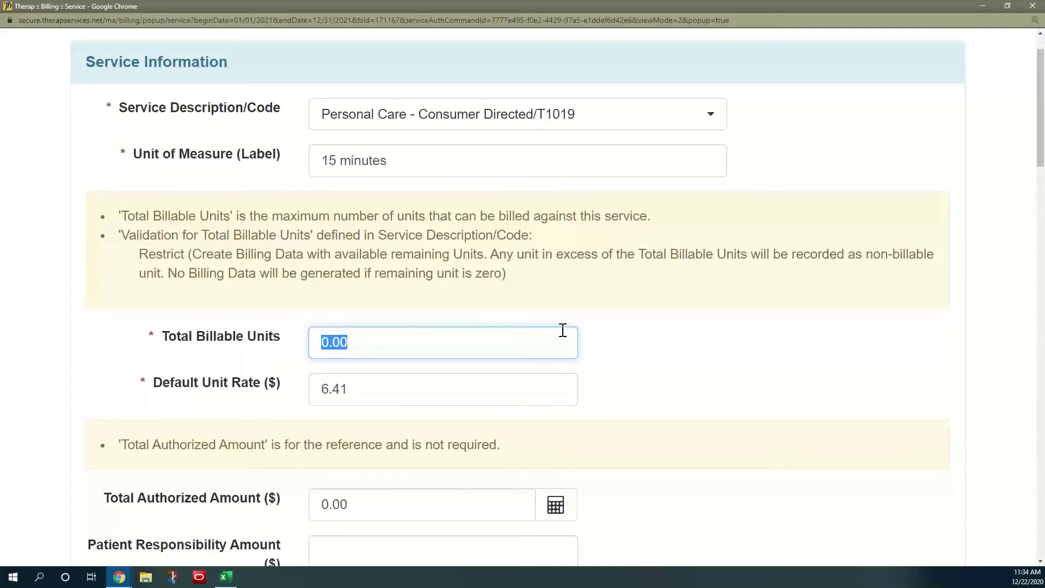
text(1000)
click(613, 343)
scroll(583, 352, down, 3)
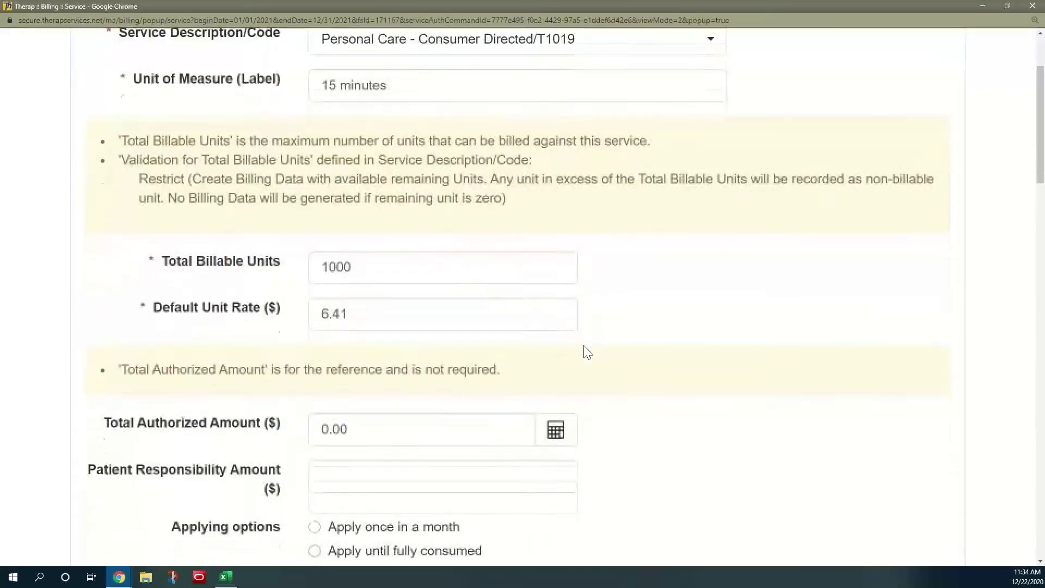
scroll(586, 351, down, 1)
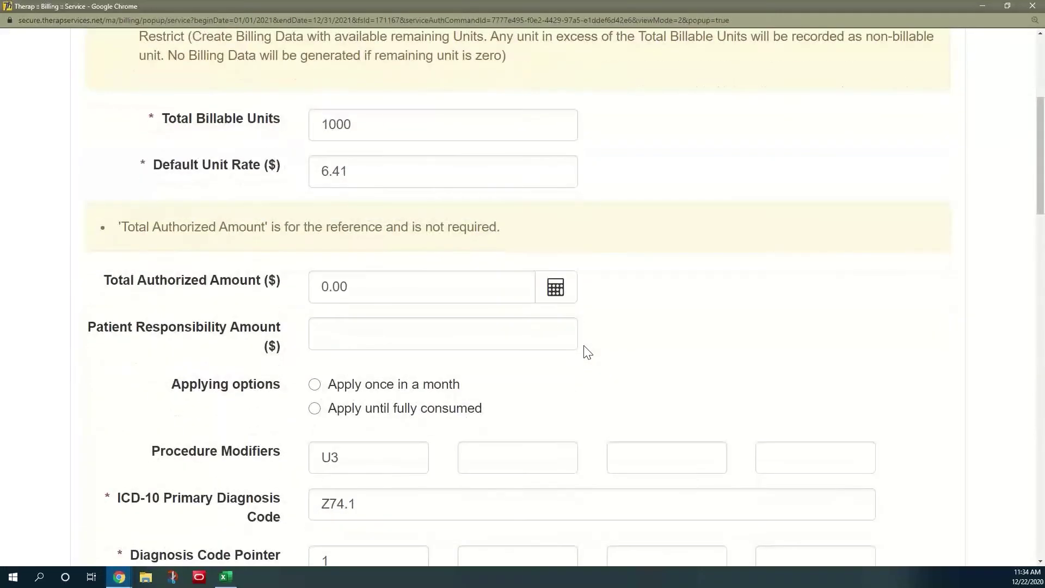
scroll(586, 352, down, 1)
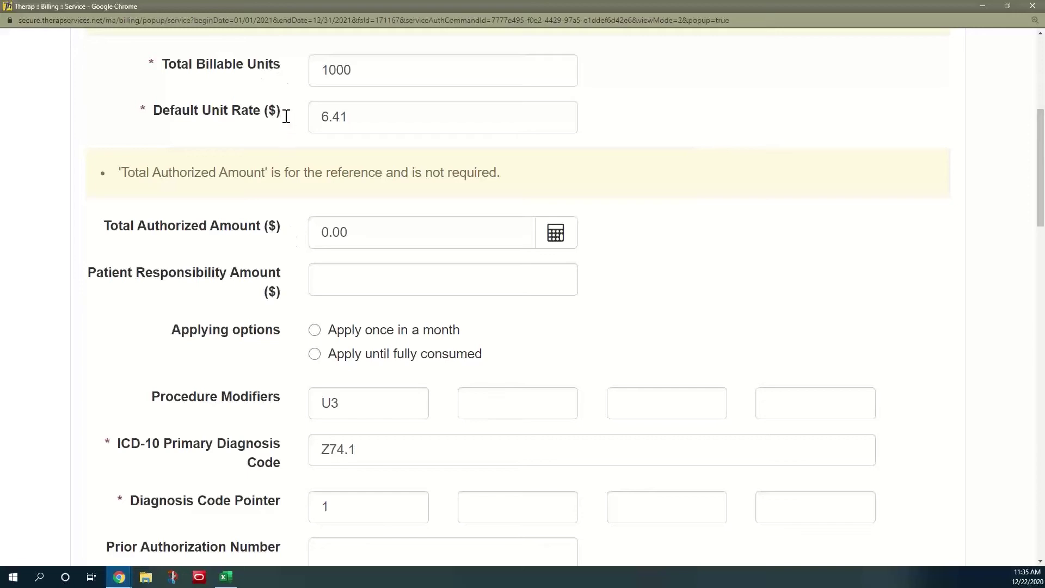
click(558, 235)
Fill in the service's prior authorization number with the previously used full number
scroll(614, 311, down, 2)
scroll(604, 316, down, 3)
scroll(481, 327, down, 1)
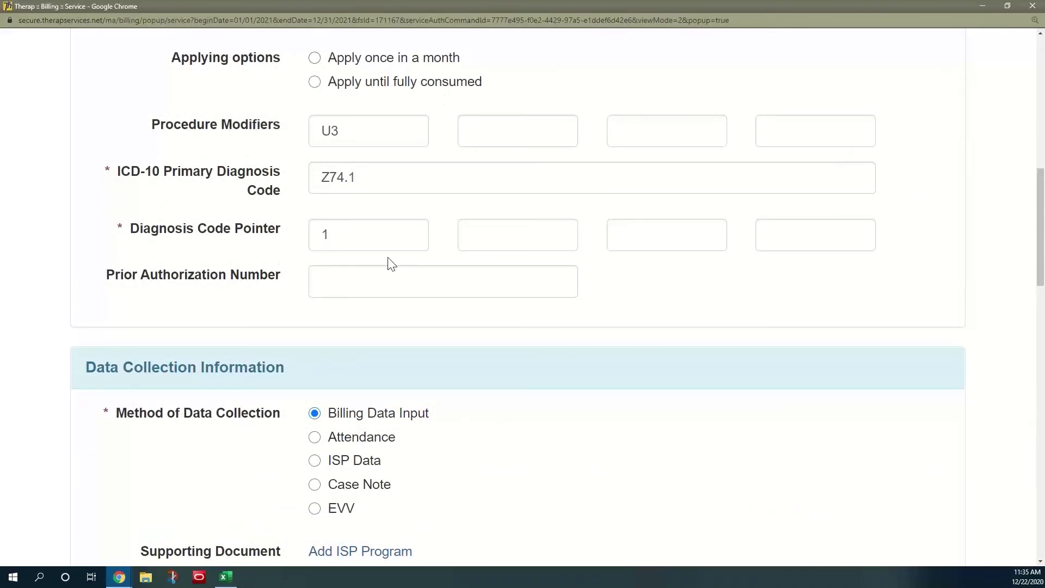
click(333, 287)
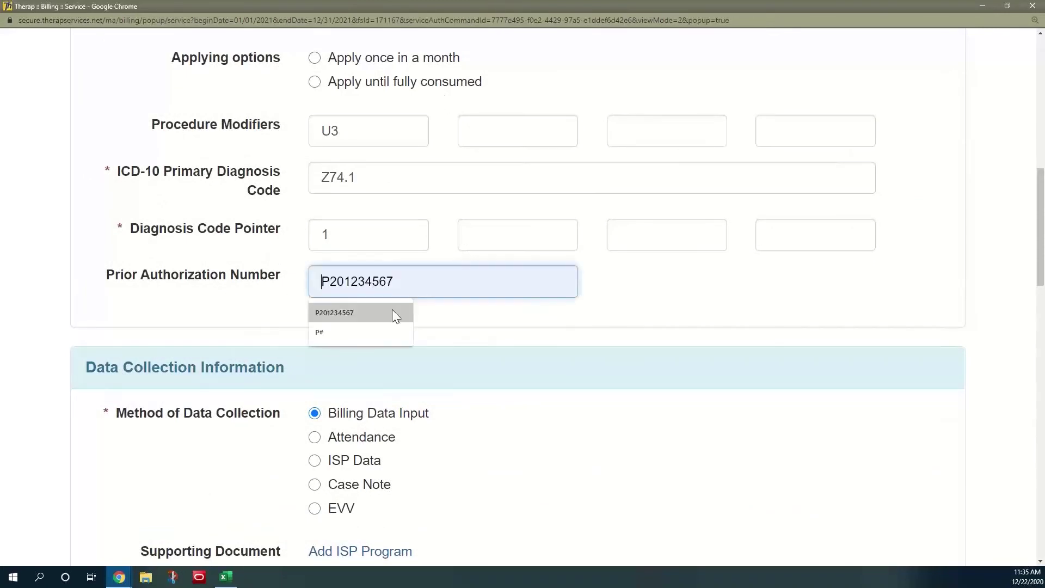
click(391, 313)
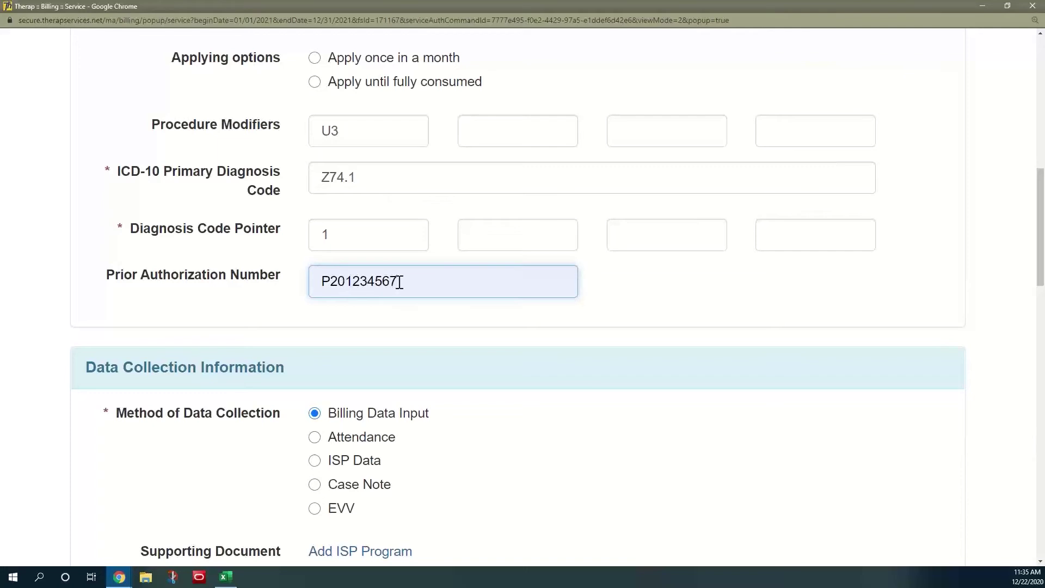
click(610, 288)
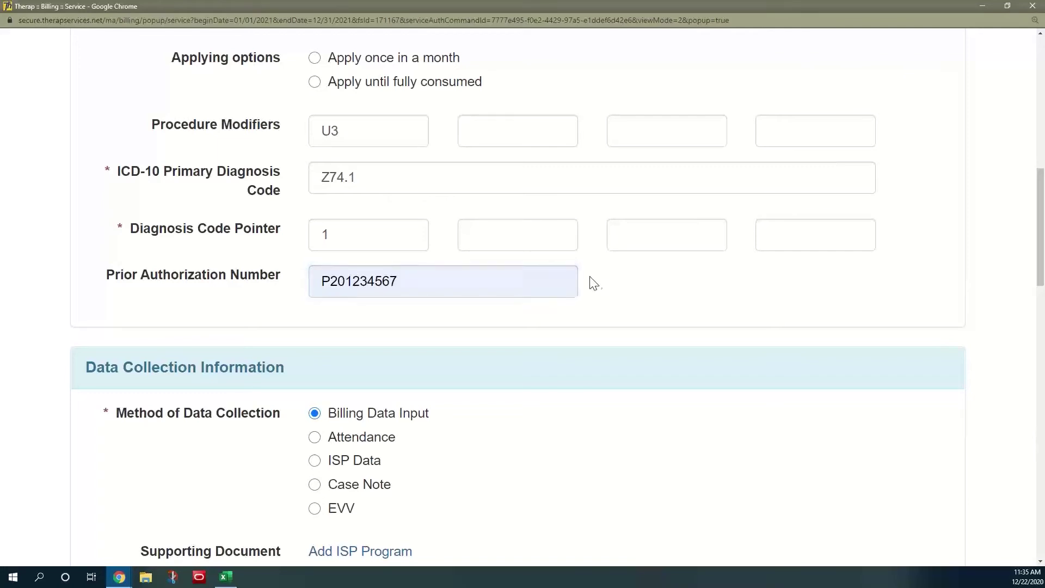
Choose EVV as the service's method of data collection
scroll(601, 285, down, 3)
scroll(593, 283, down, 1)
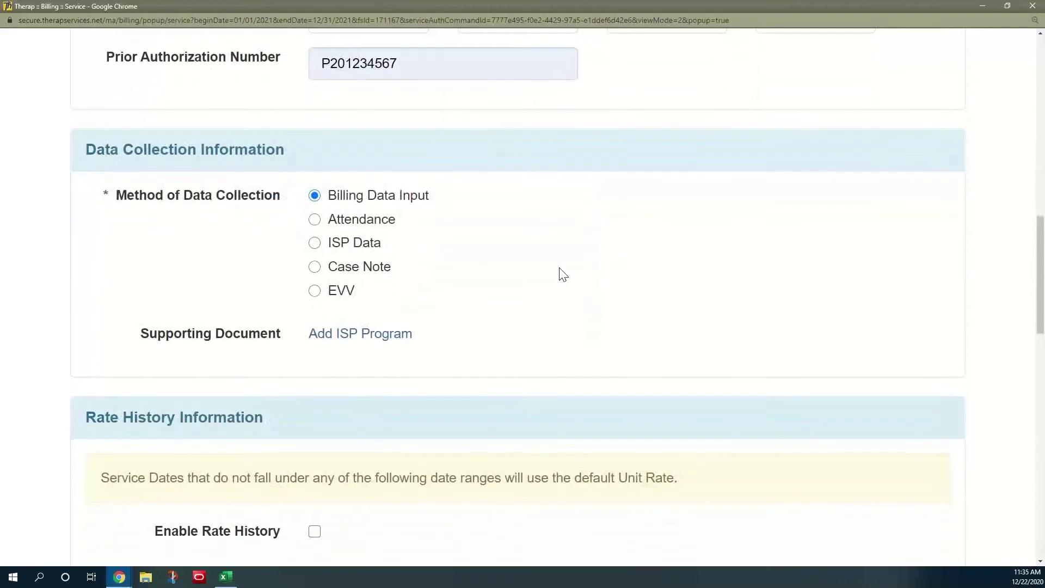
click(315, 292)
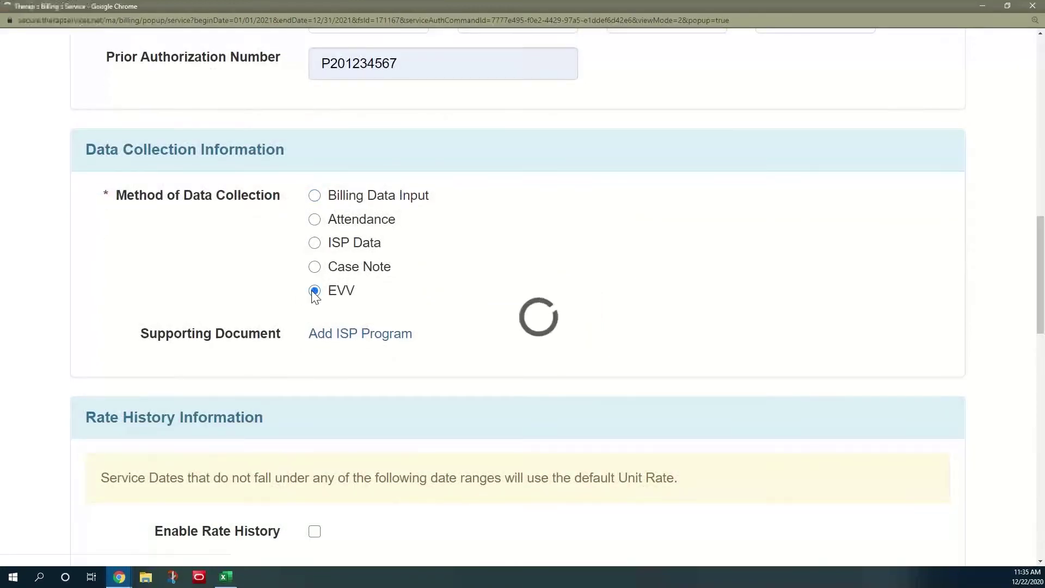
Set the unit calculation rule to Daily - 15 minute unit and the duration calculation rule to Total Duration
scroll(314, 295, down, 1)
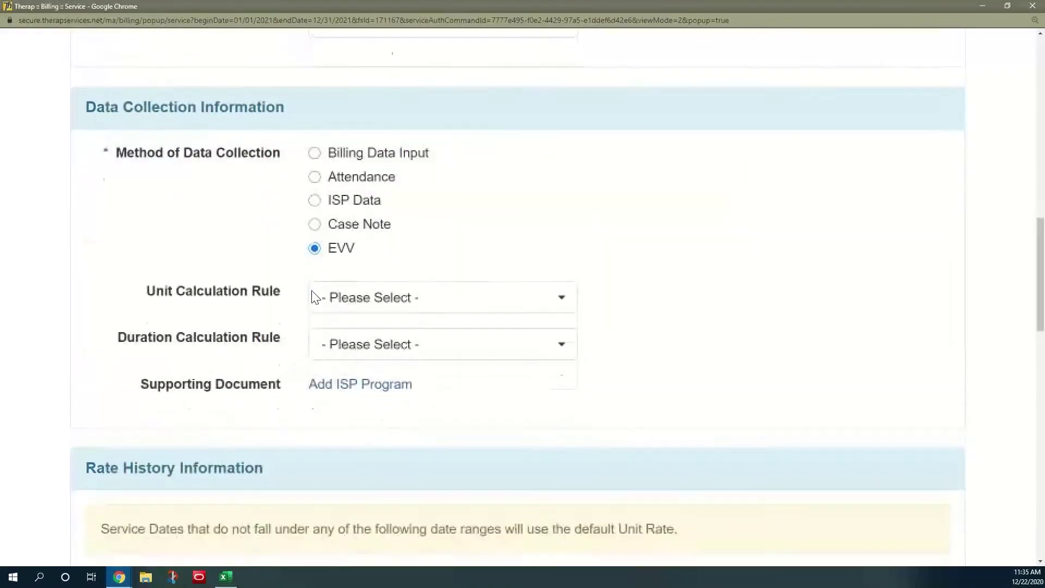
click(560, 287)
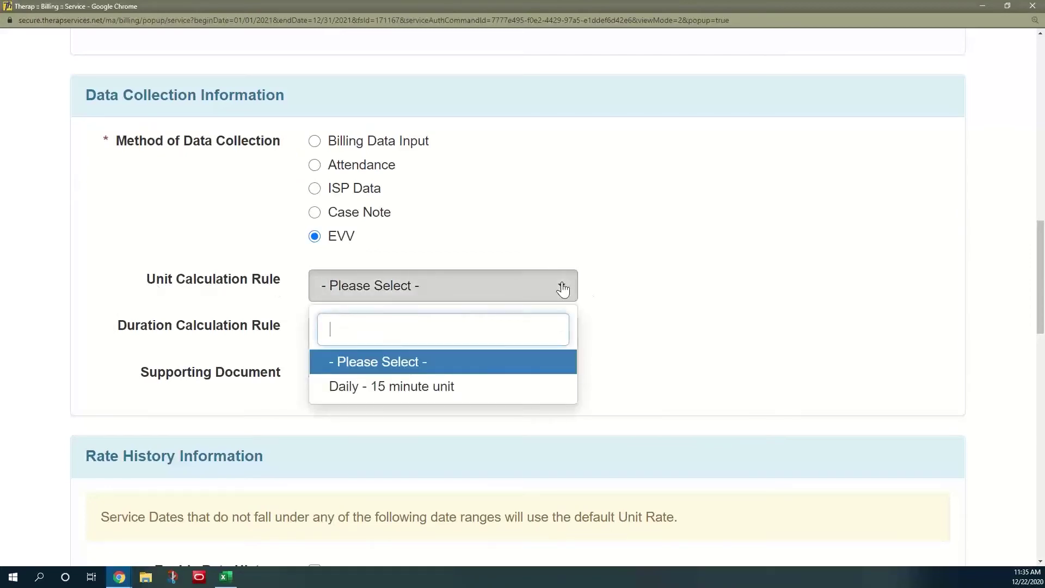
click(416, 393)
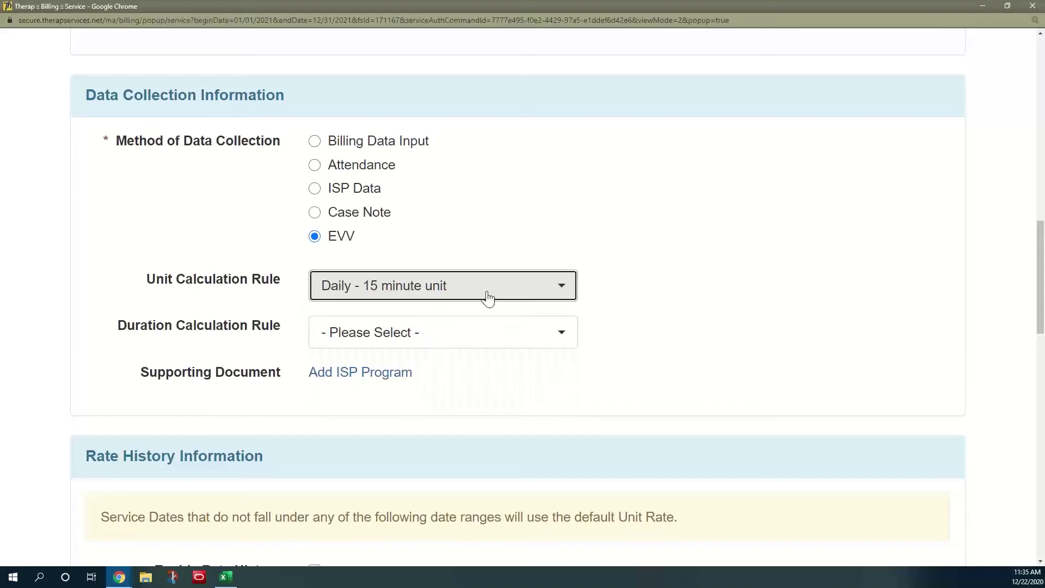
click(569, 346)
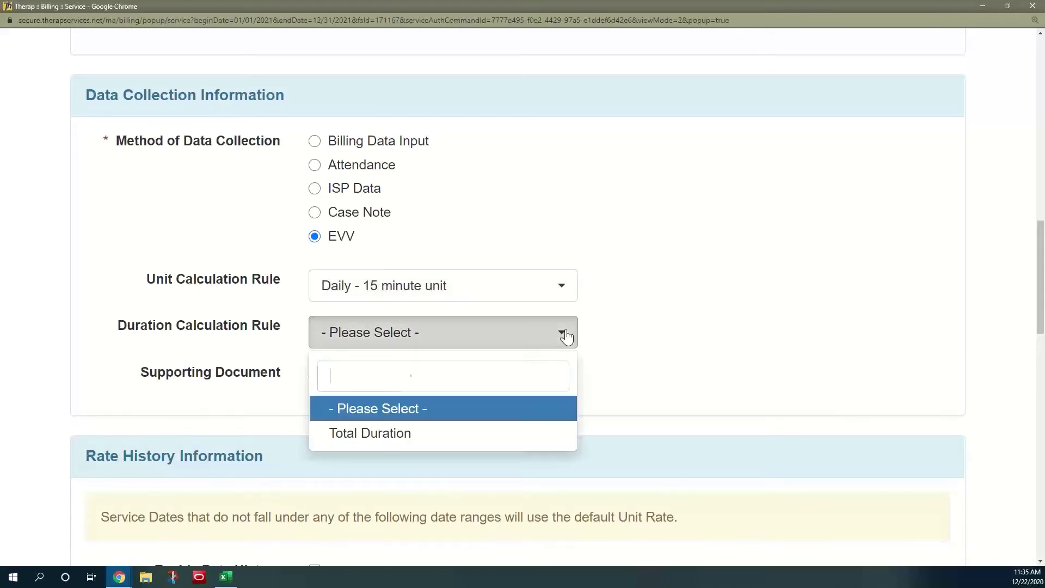
click(428, 433)
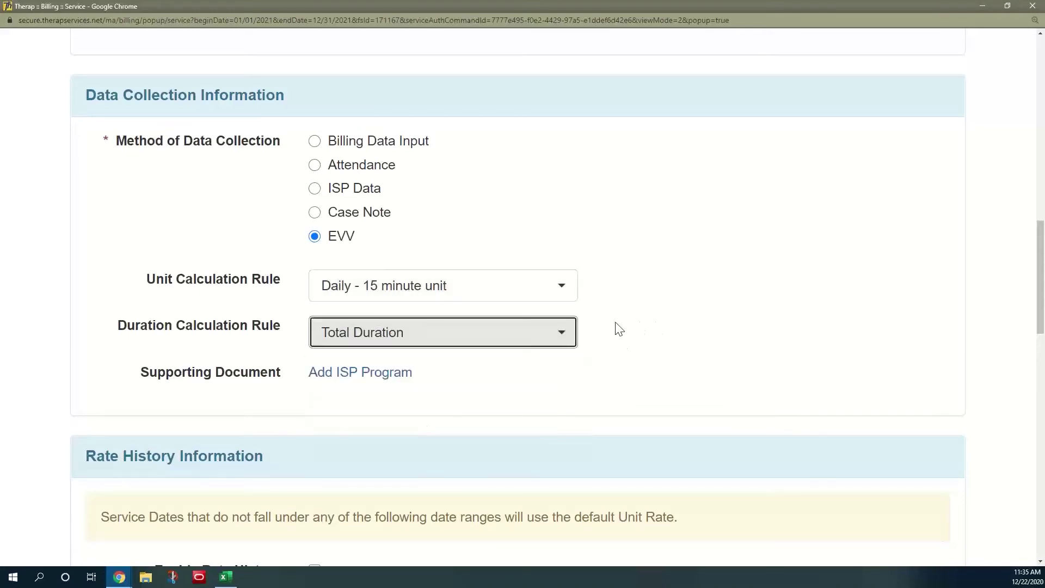
Set the first authorized units period to Weekly with 40 units
scroll(614, 325, down, 3)
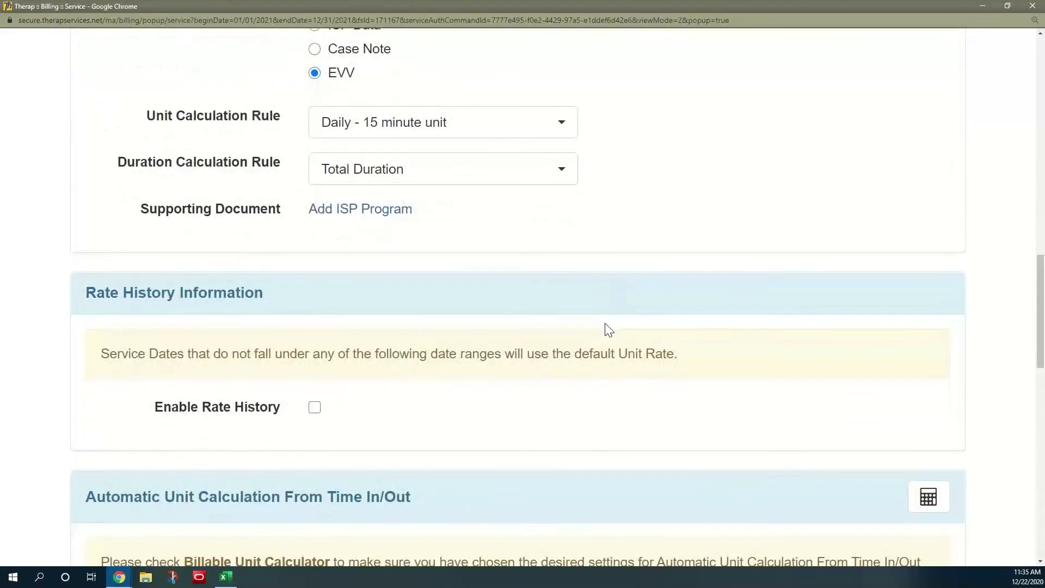
scroll(579, 315, down, 1)
scroll(577, 314, down, 6)
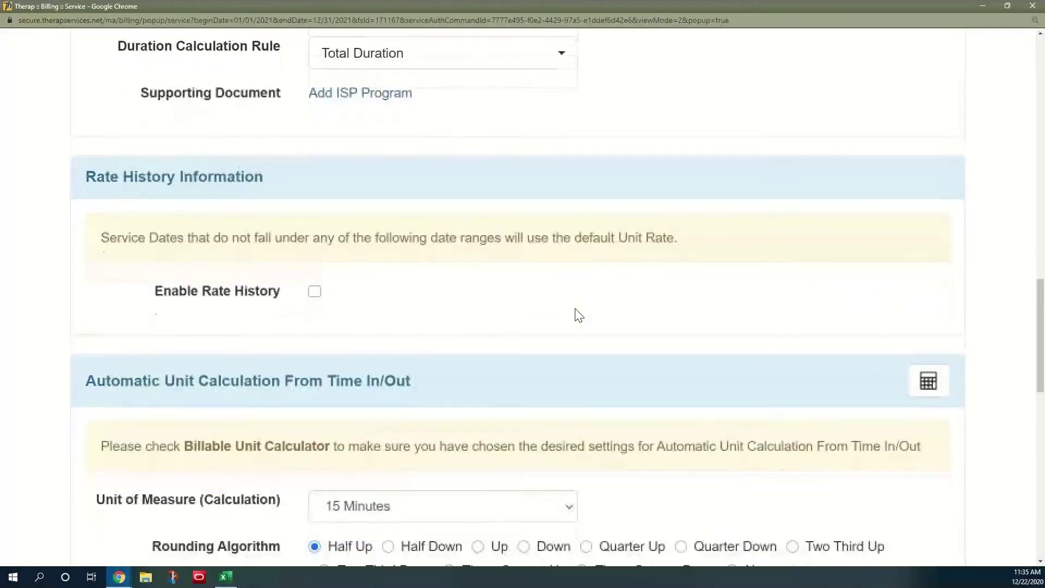
scroll(570, 313, down, 1)
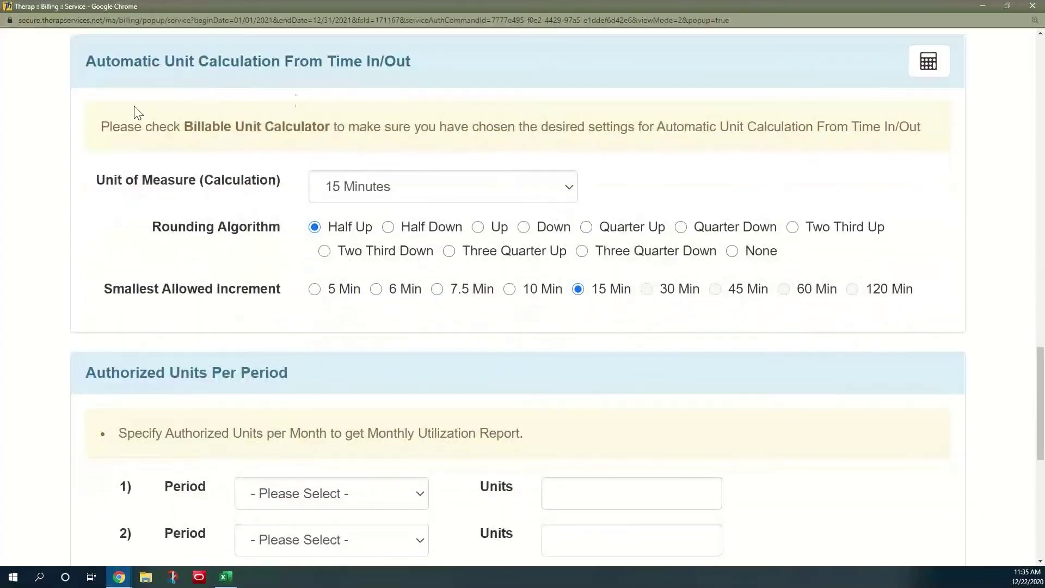
scroll(751, 304, down, 5)
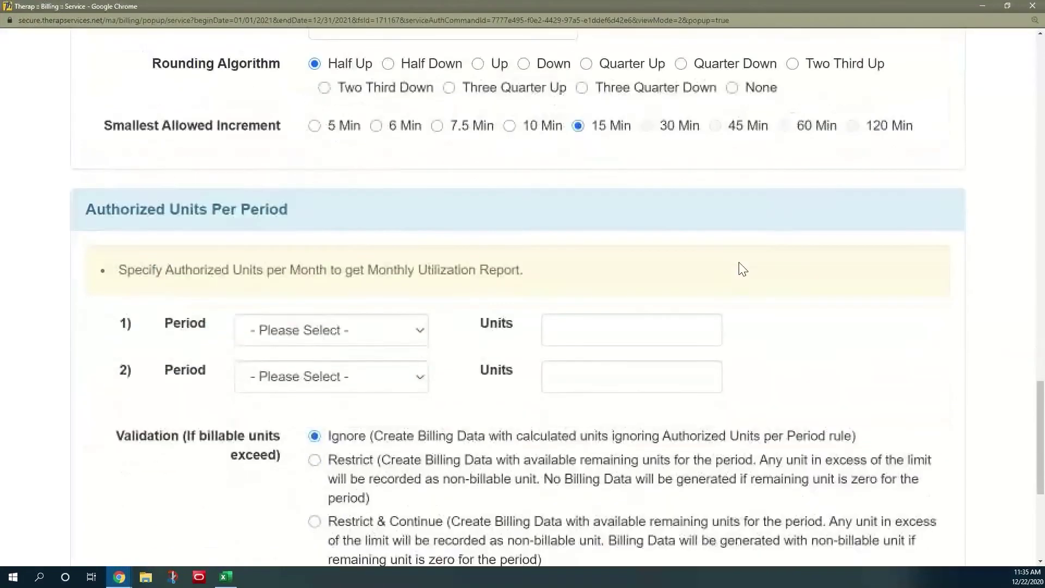
scroll(741, 269, down, 1)
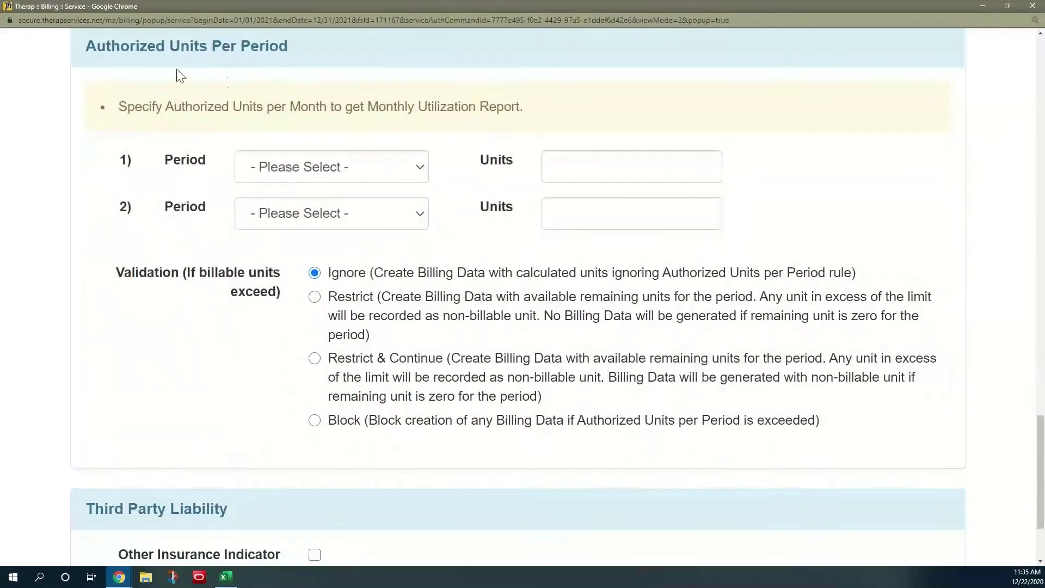
click(420, 168)
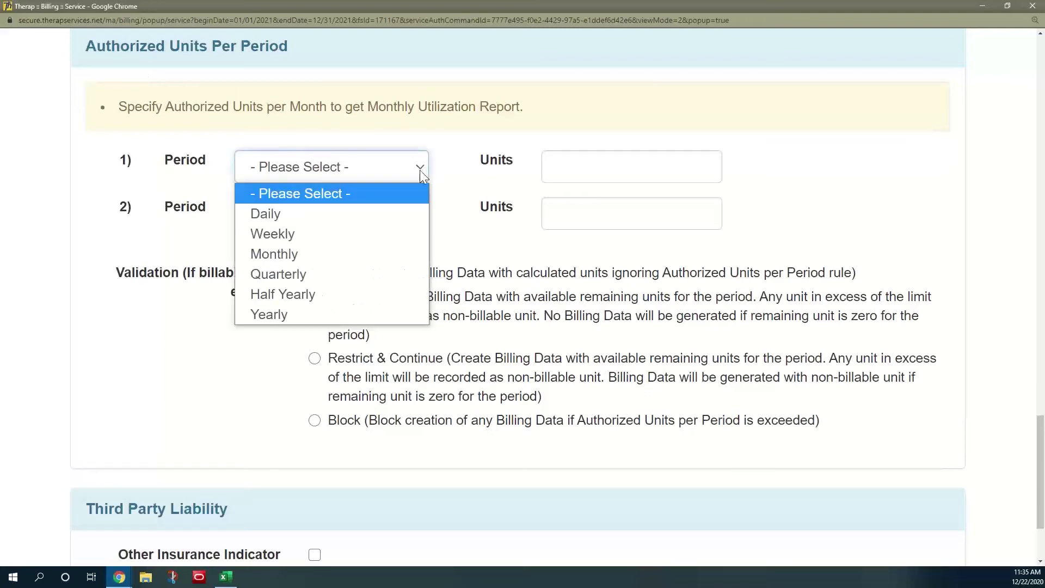
click(276, 235)
click(604, 165)
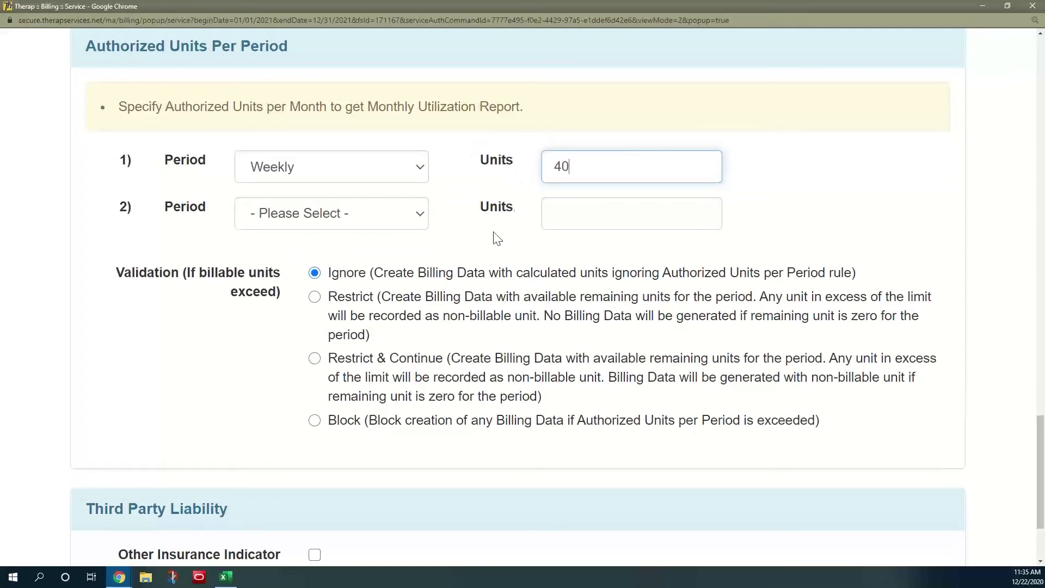
Set the validation for exceeded billable units to Restrict & Continue and save the service to the authorization
click(315, 359)
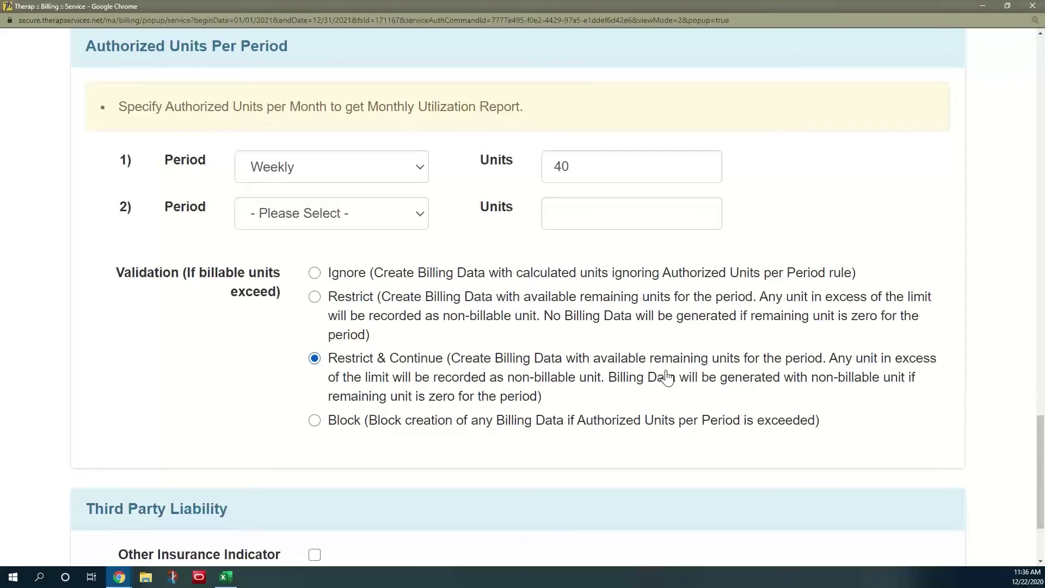
scroll(667, 375, down, 3)
click(929, 527)
Set the authorization's notifications to 30 days before expiry and 10% of total units left
scroll(217, 301, down, 10)
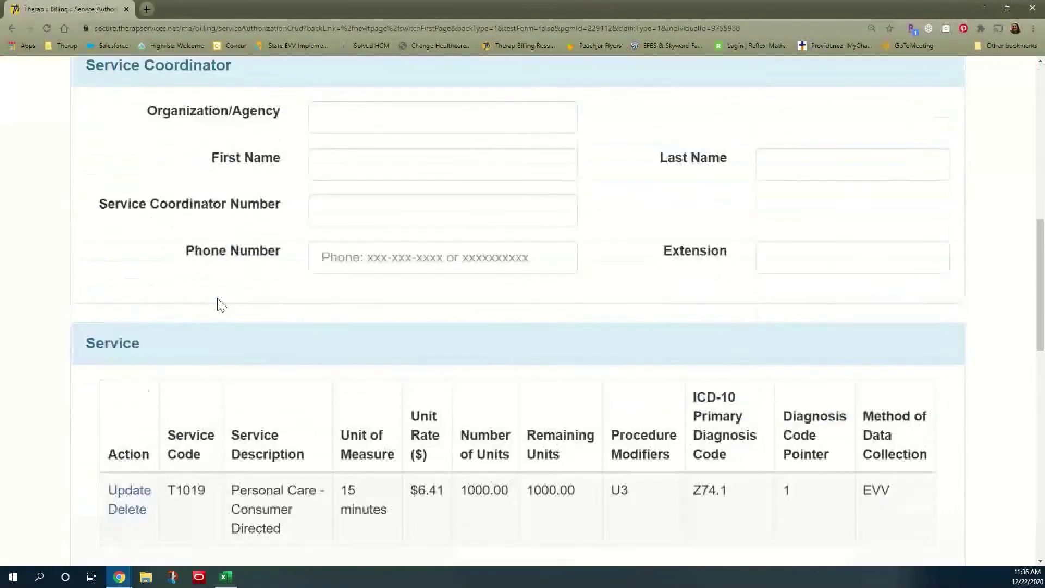
scroll(218, 303, down, 5)
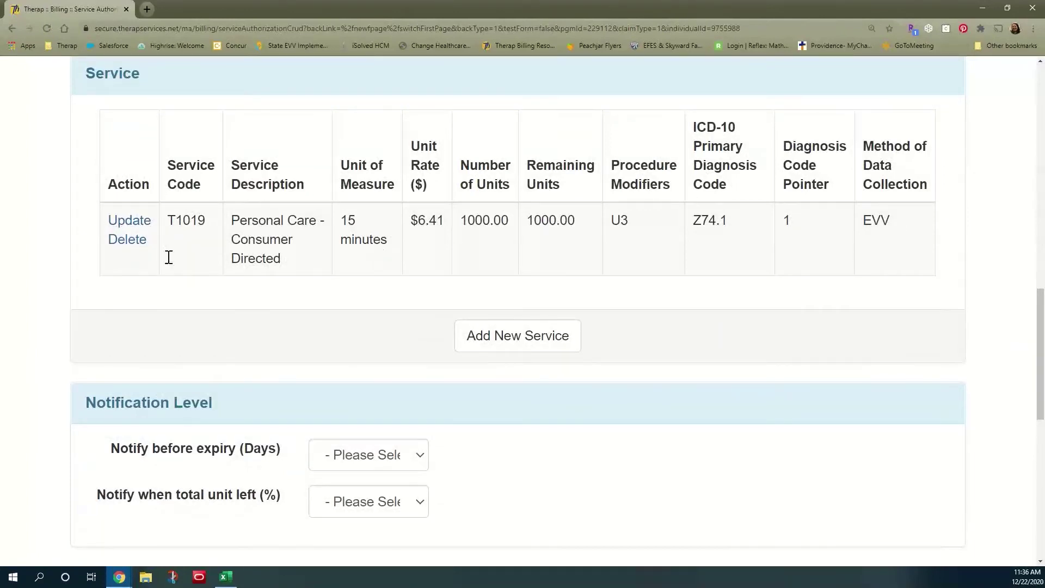
scroll(260, 252, down, 3)
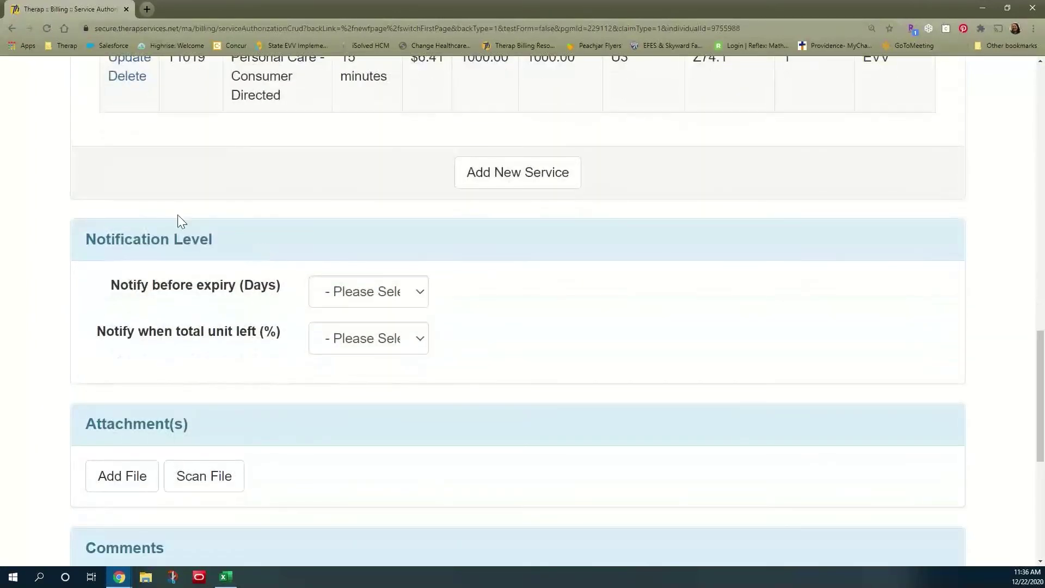
click(421, 297)
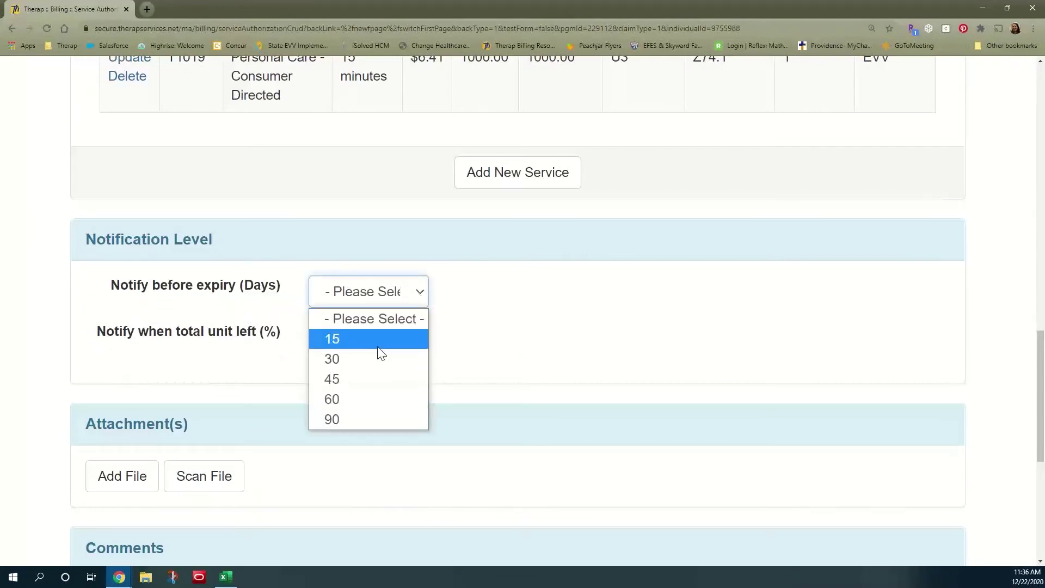
click(354, 360)
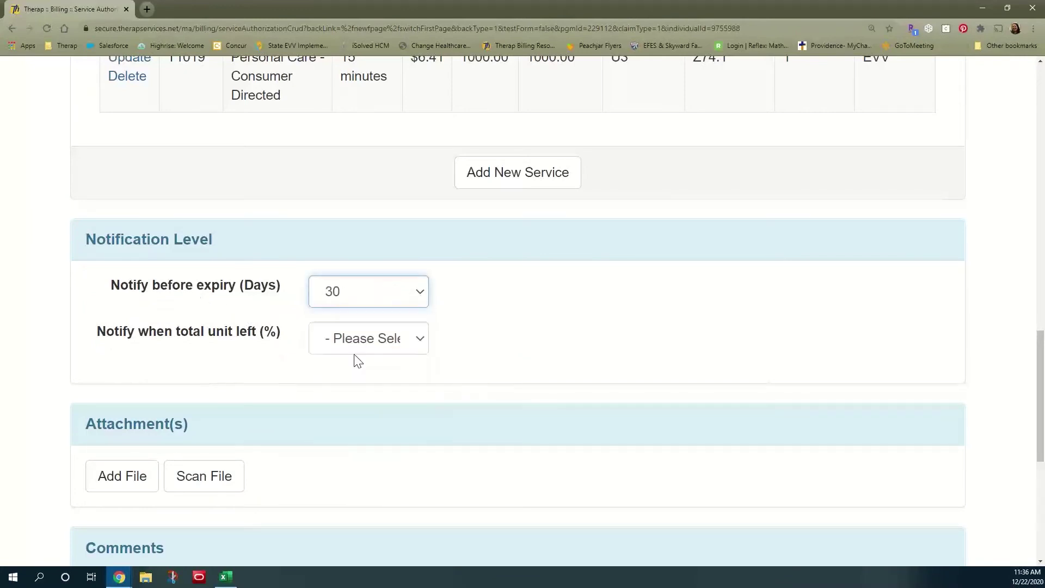
click(417, 342)
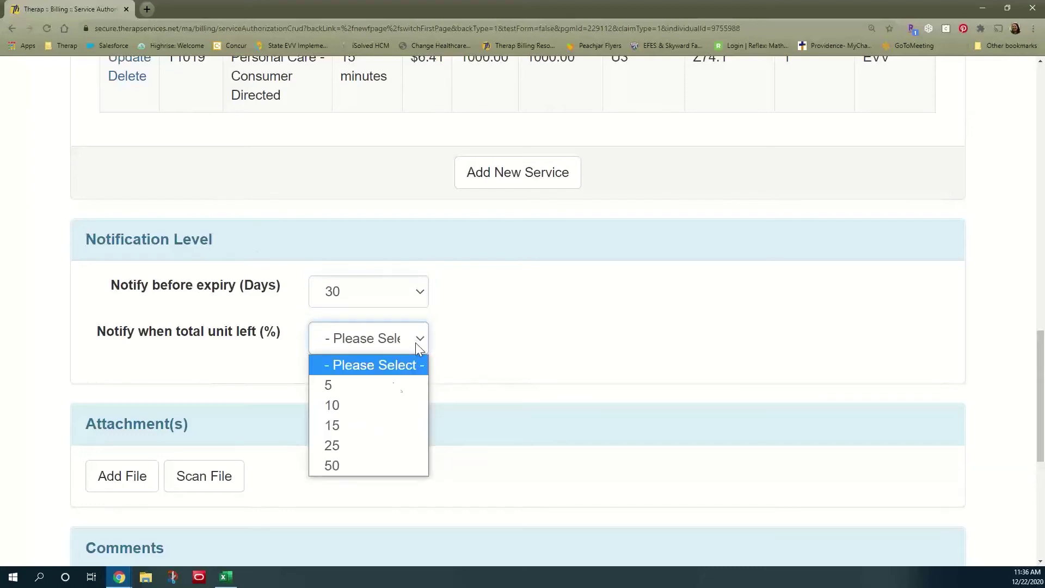
click(384, 406)
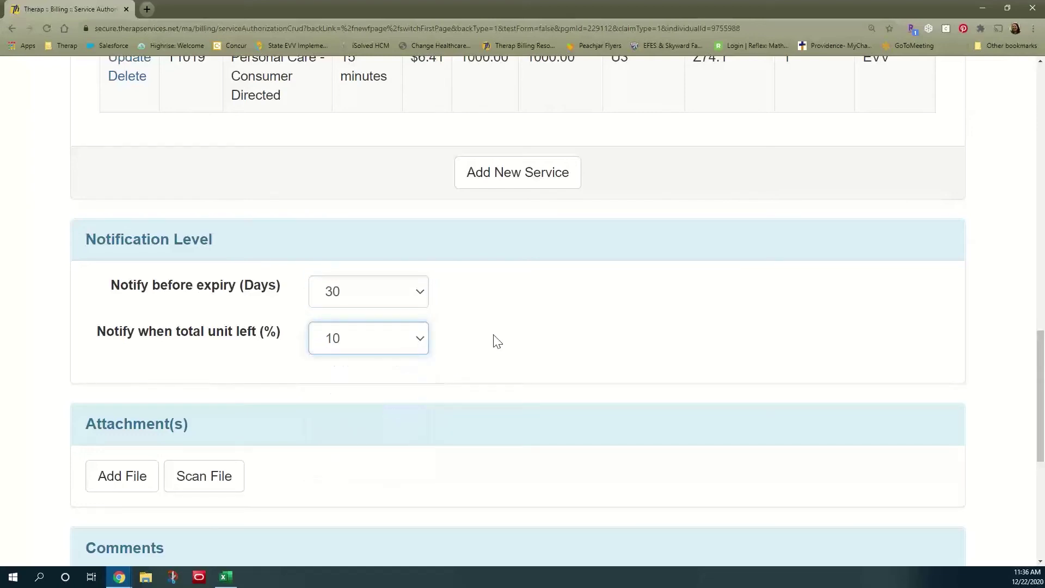
Approve the completed service authorization without adding attachments or comments
scroll(497, 341, down, 2)
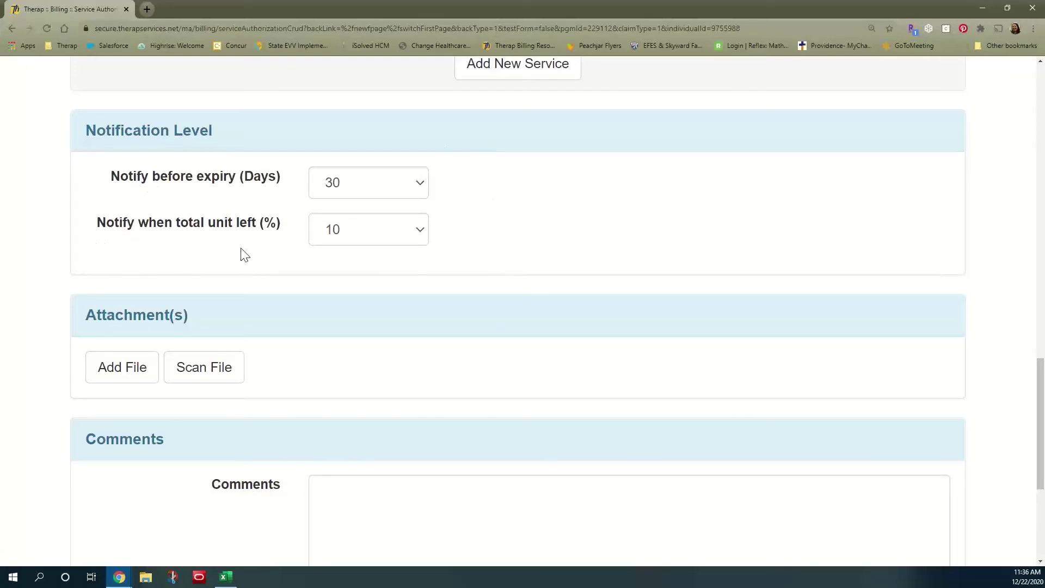
scroll(247, 271, down, 1)
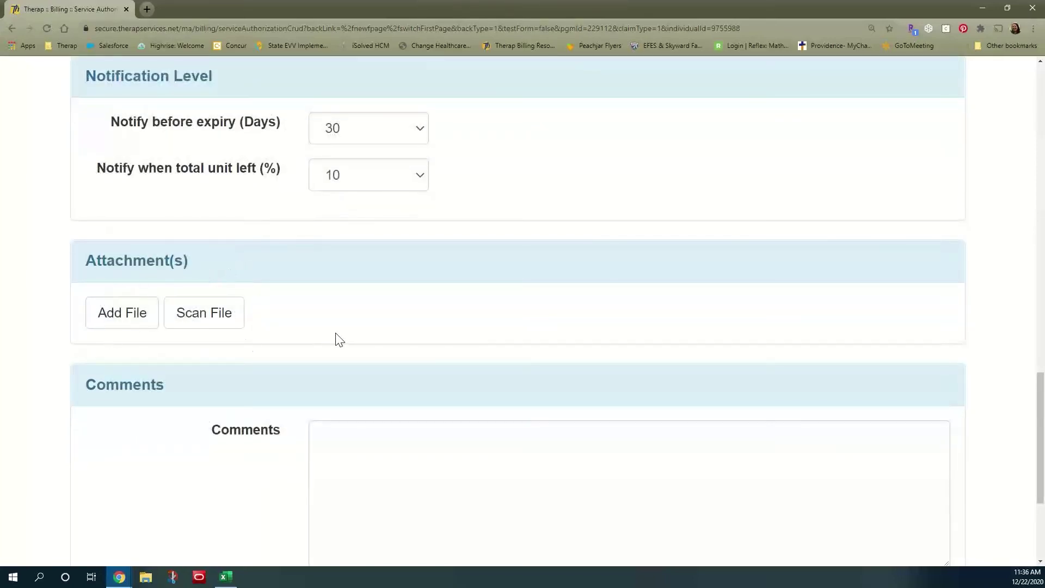
scroll(406, 303, down, 4)
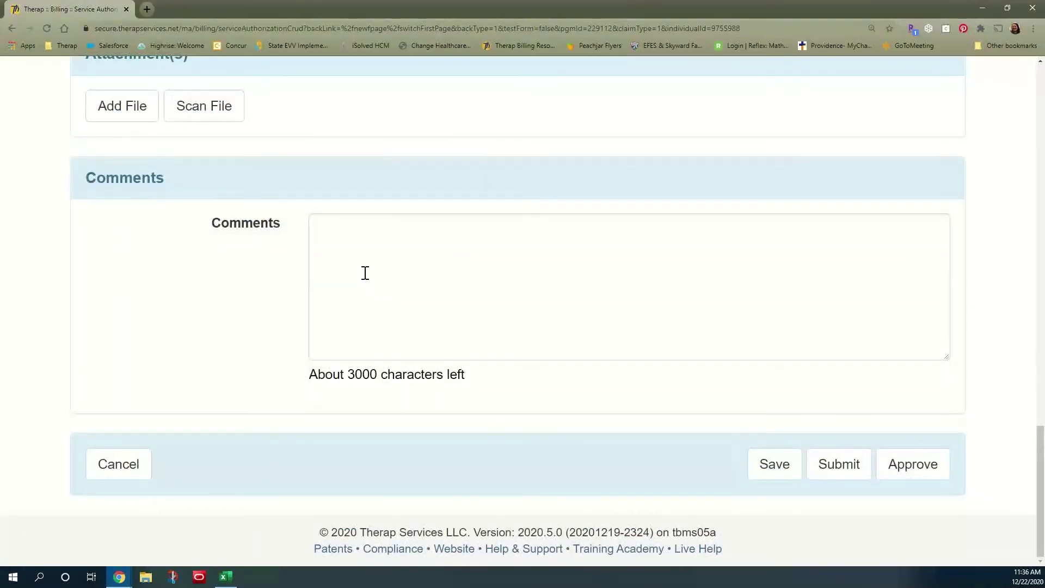
click(908, 477)
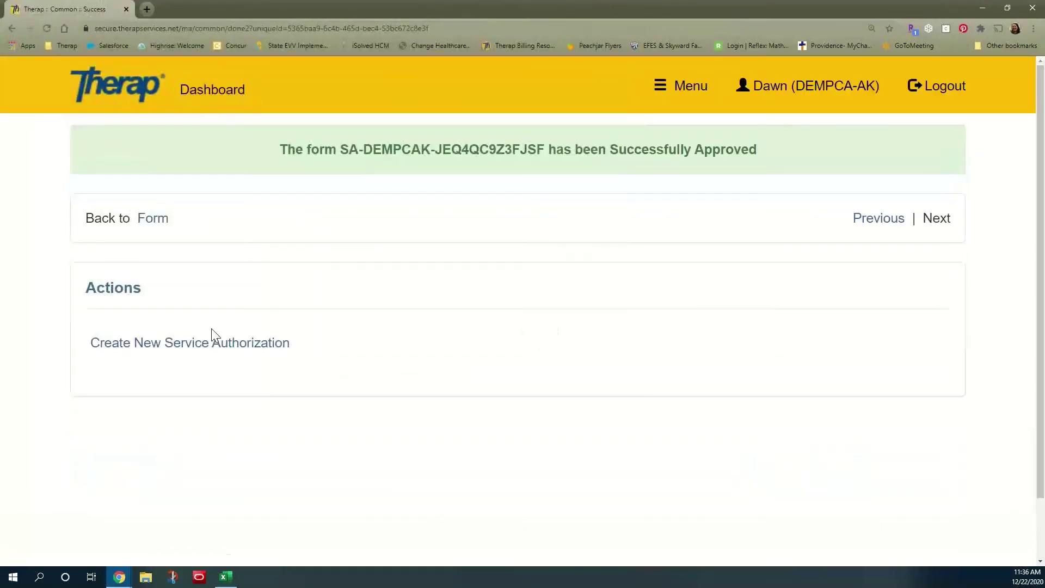
Return to the dashboard and run a professional claim service authorization search without any criteria
scroll(214, 334, down, 1)
scroll(392, 340, up, 1)
click(212, 98)
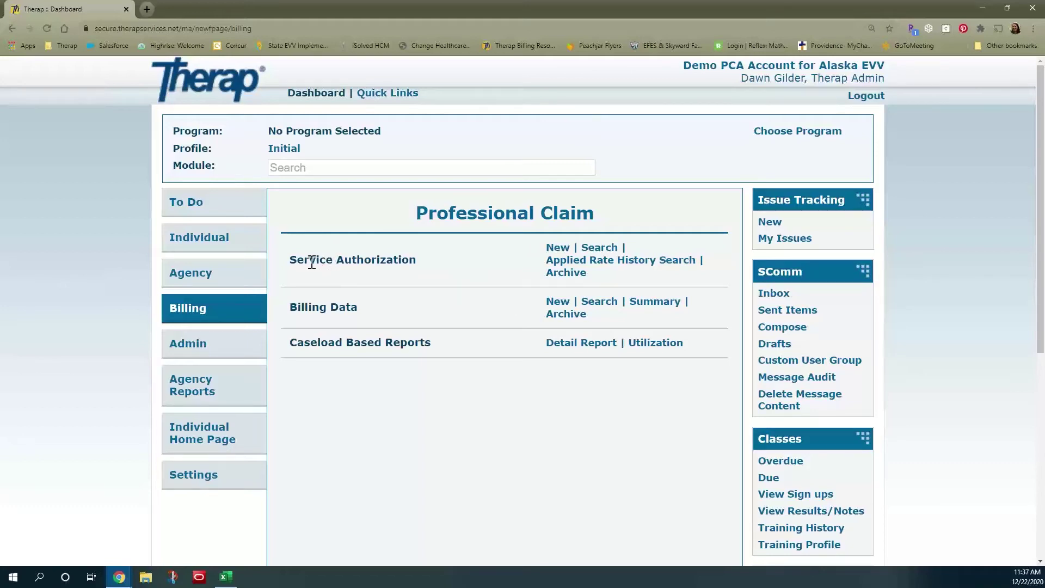
click(601, 248)
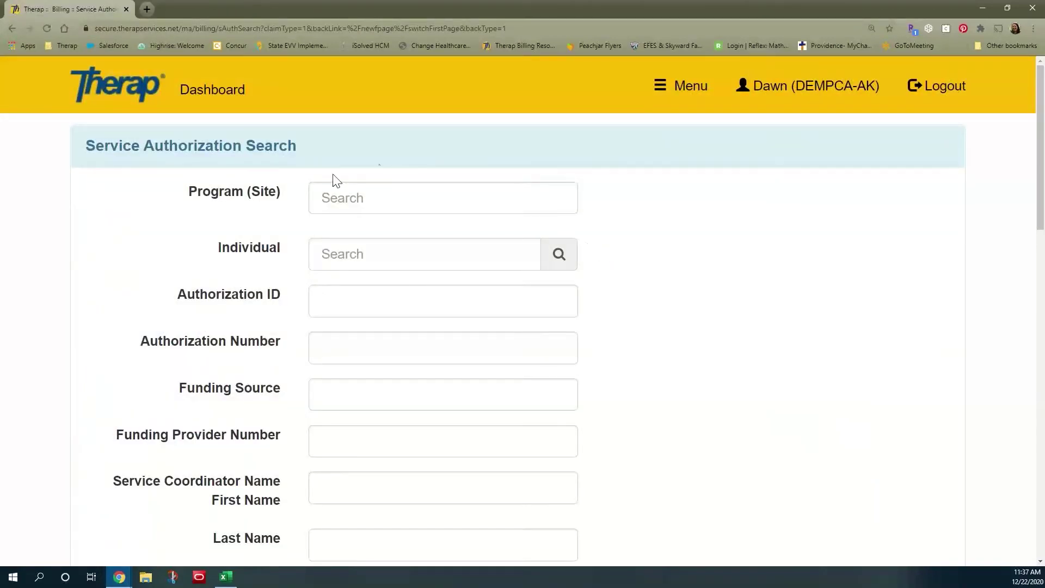
scroll(593, 332, down, 2)
scroll(593, 332, down, 1)
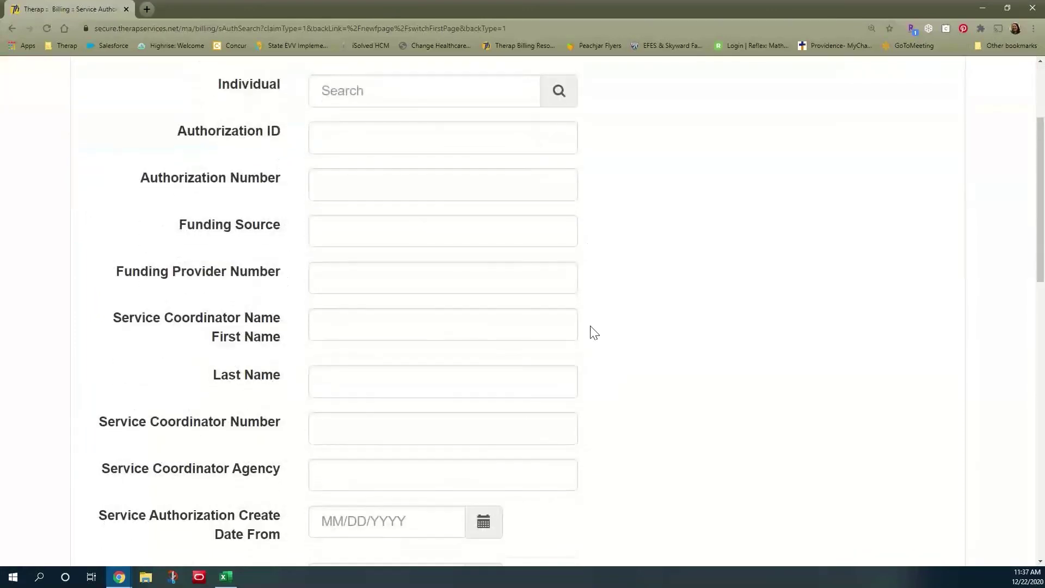
scroll(327, 169, up, 2)
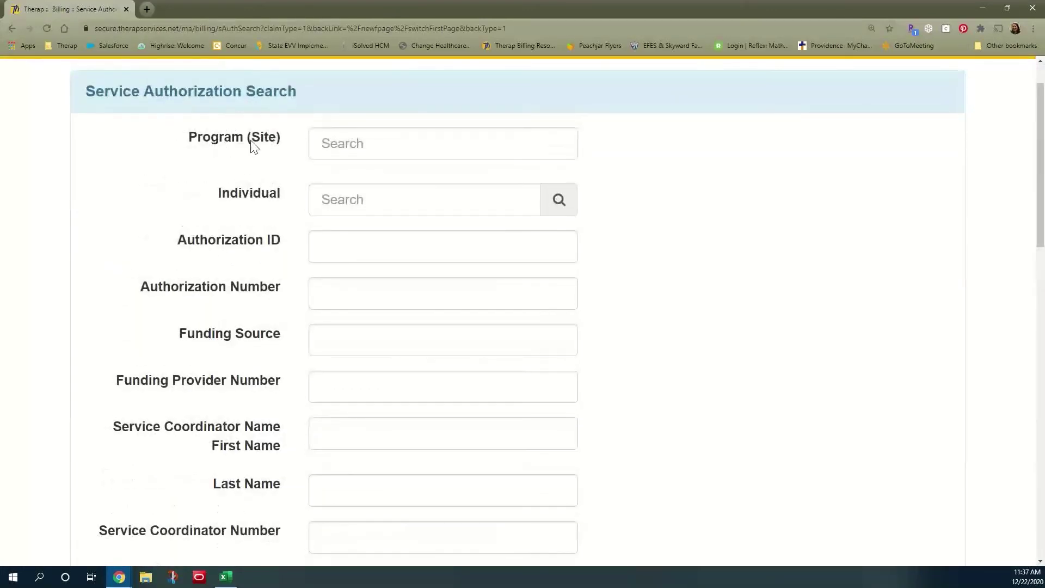
scroll(626, 316, down, 14)
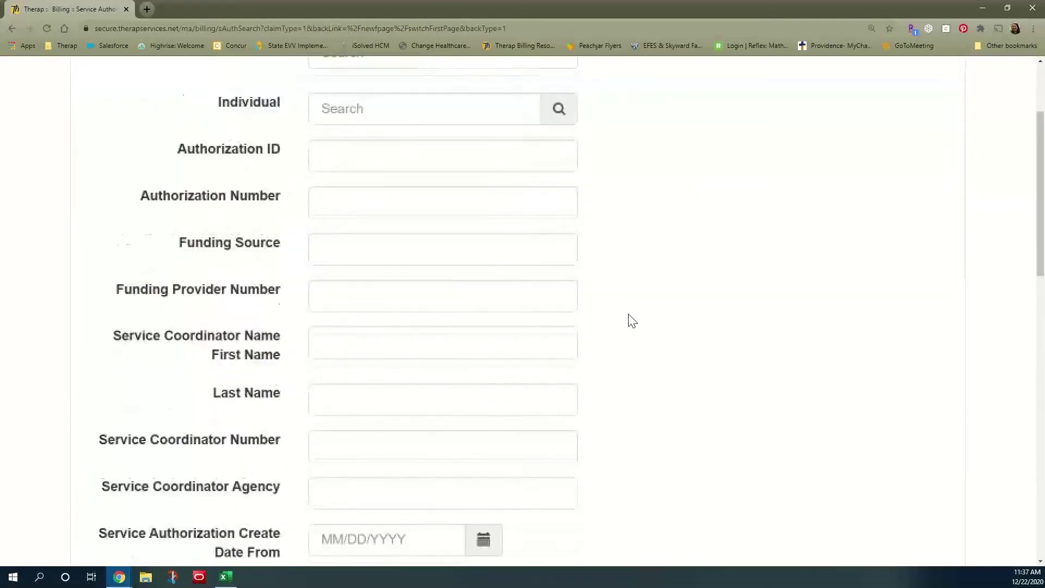
scroll(675, 381, down, 4)
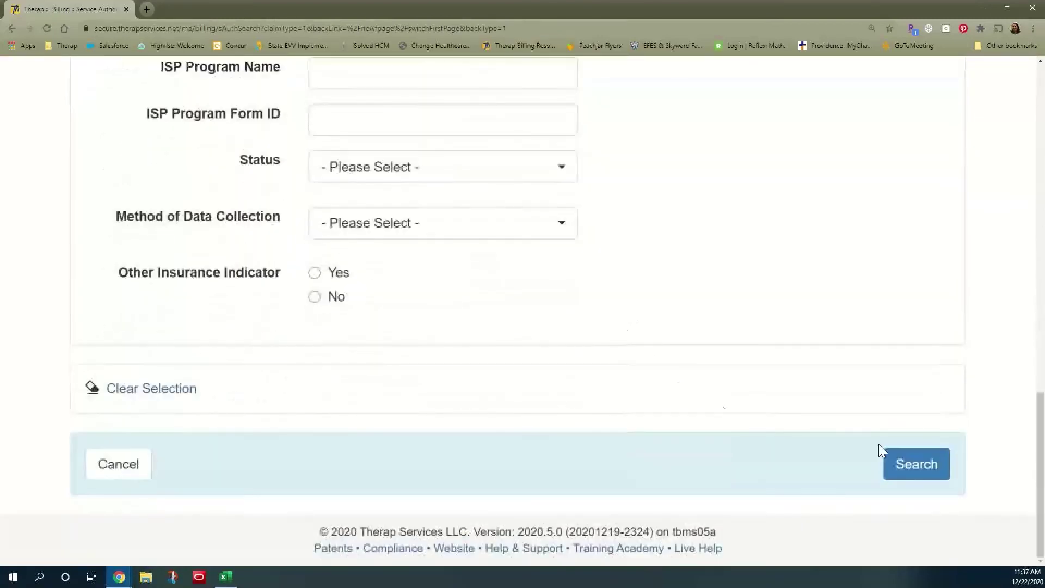
click(925, 466)
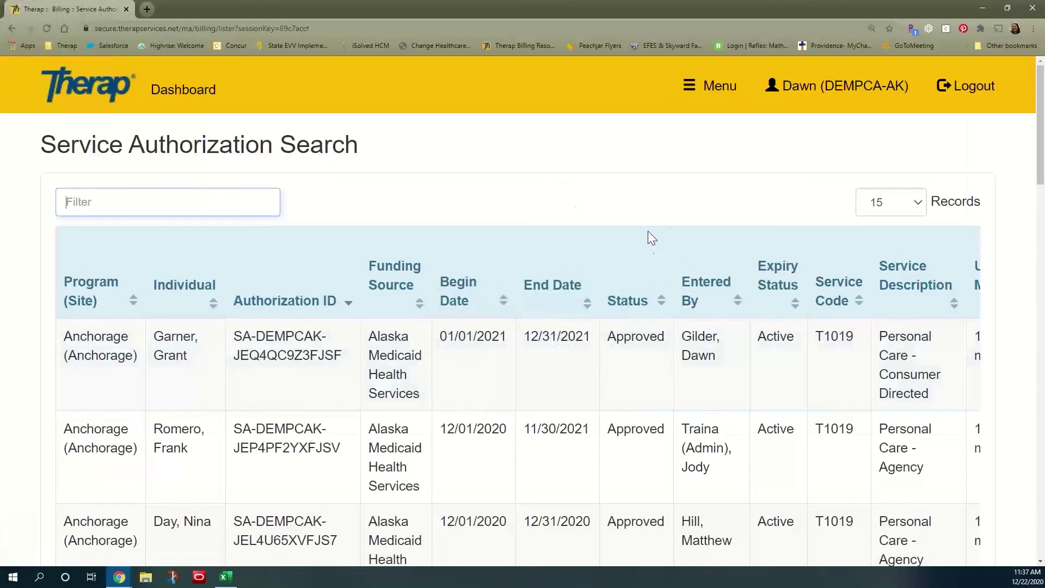
Filter the search results by the individual's first name and open the approved Anchorage service authorization
click(919, 203)
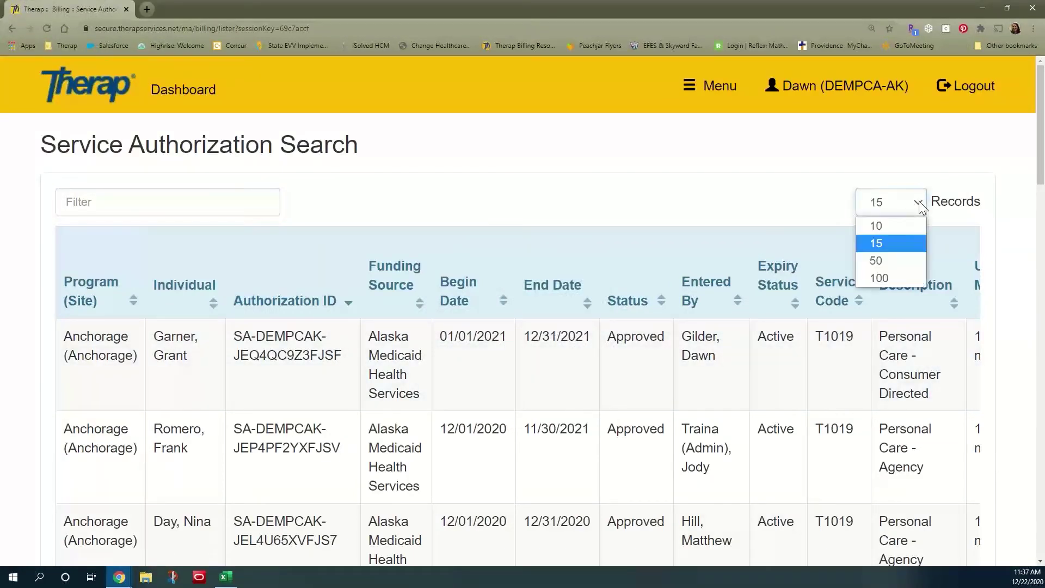
click(798, 198)
click(95, 203)
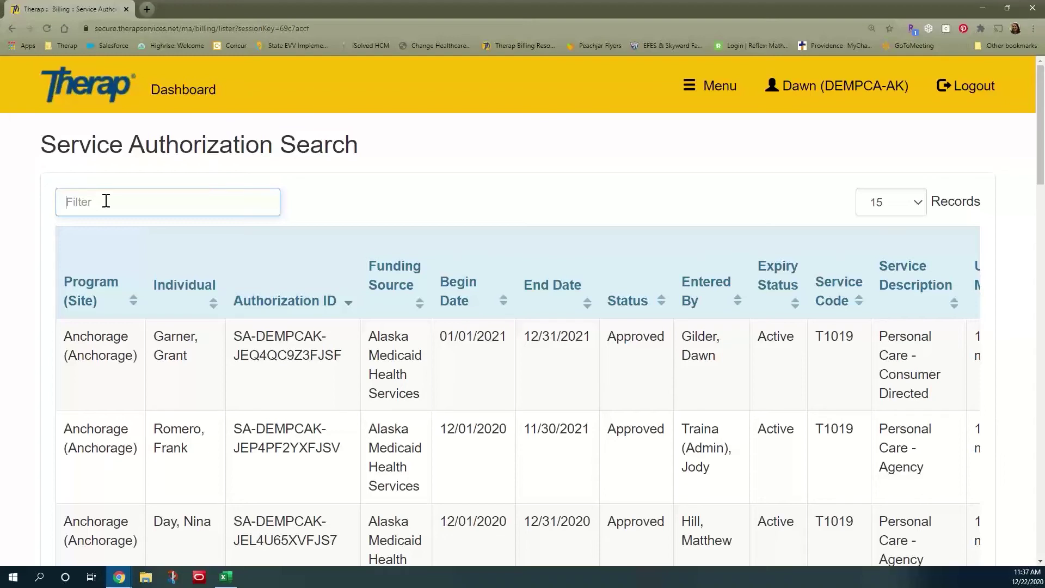
text(gra)
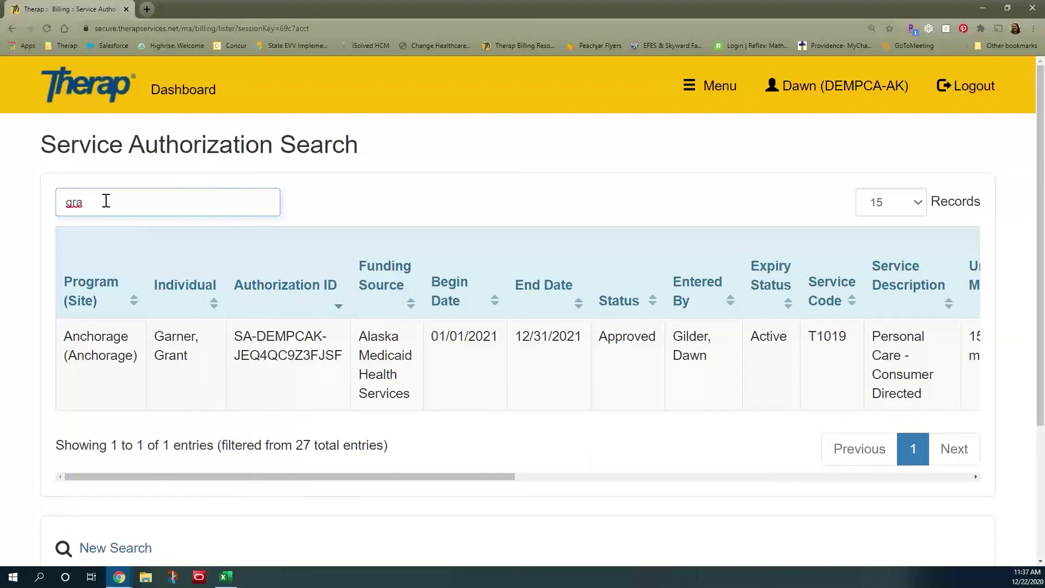
scroll(106, 202, down, 2)
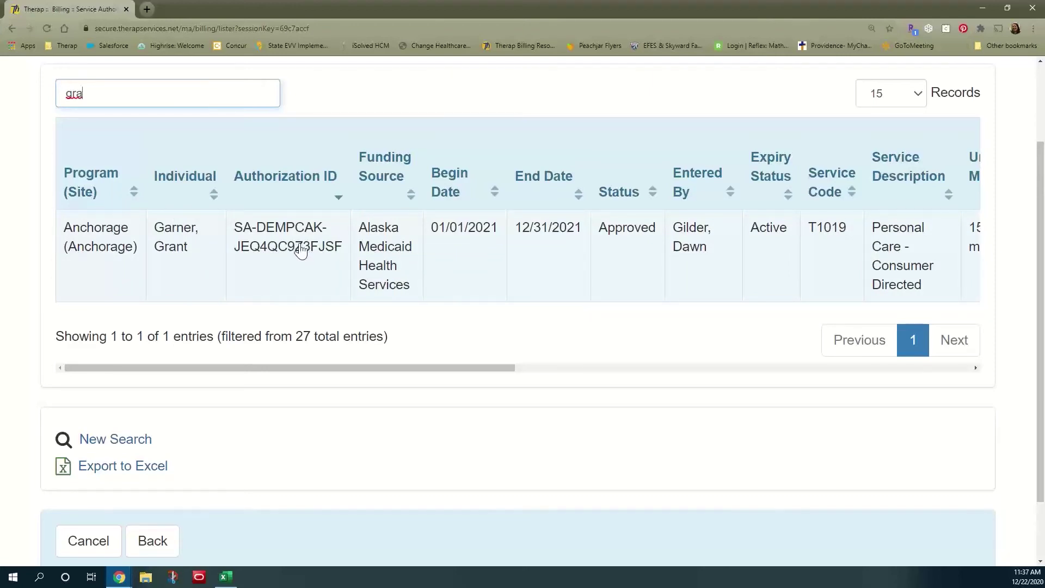
click(360, 246)
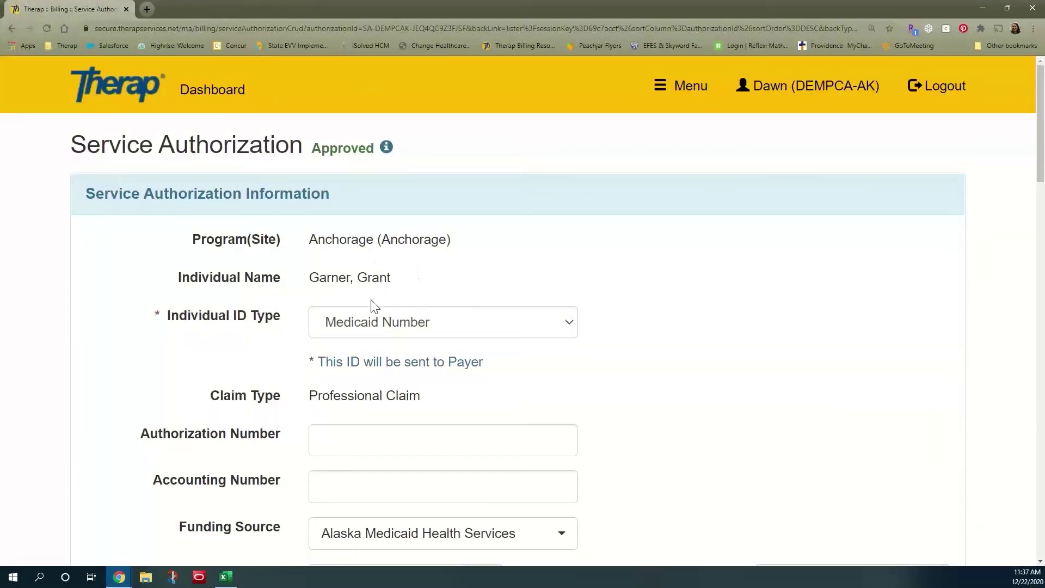
Copy the authorization to a new one for another individual in the Anchorage program
scroll(189, 334, down, 2)
scroll(189, 334, down, 15)
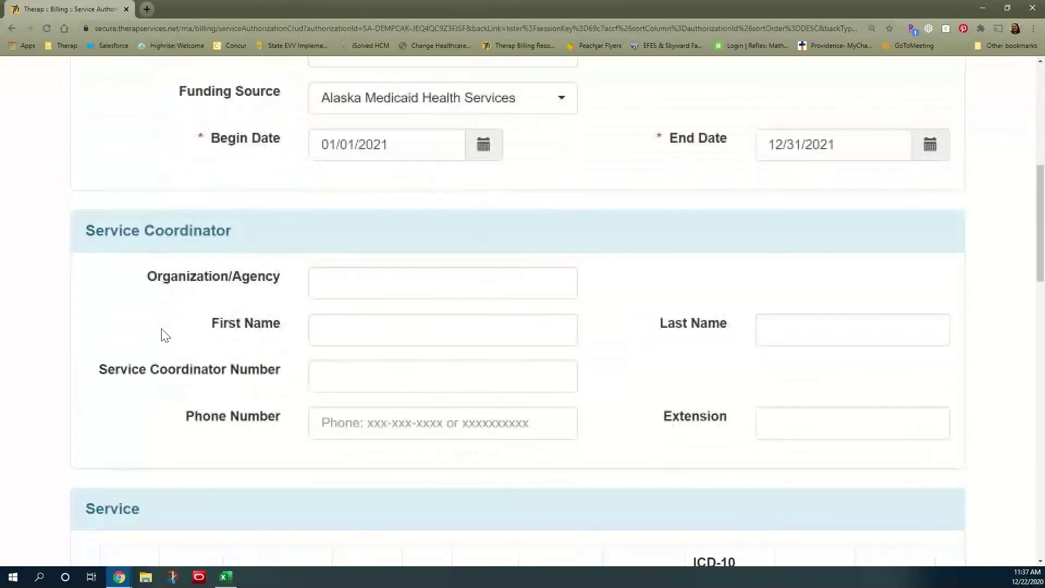
scroll(158, 332, down, 10)
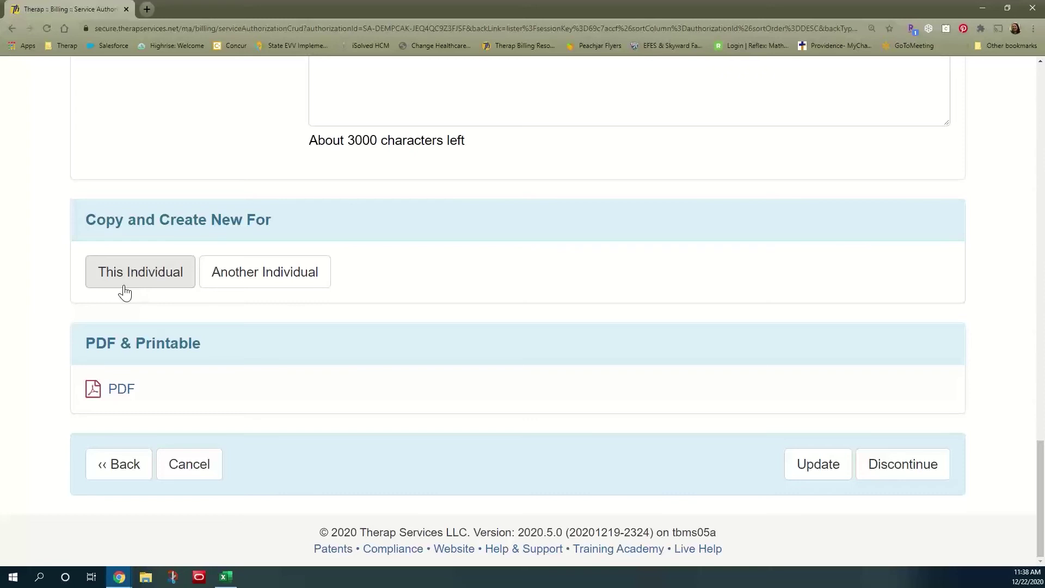
click(297, 282)
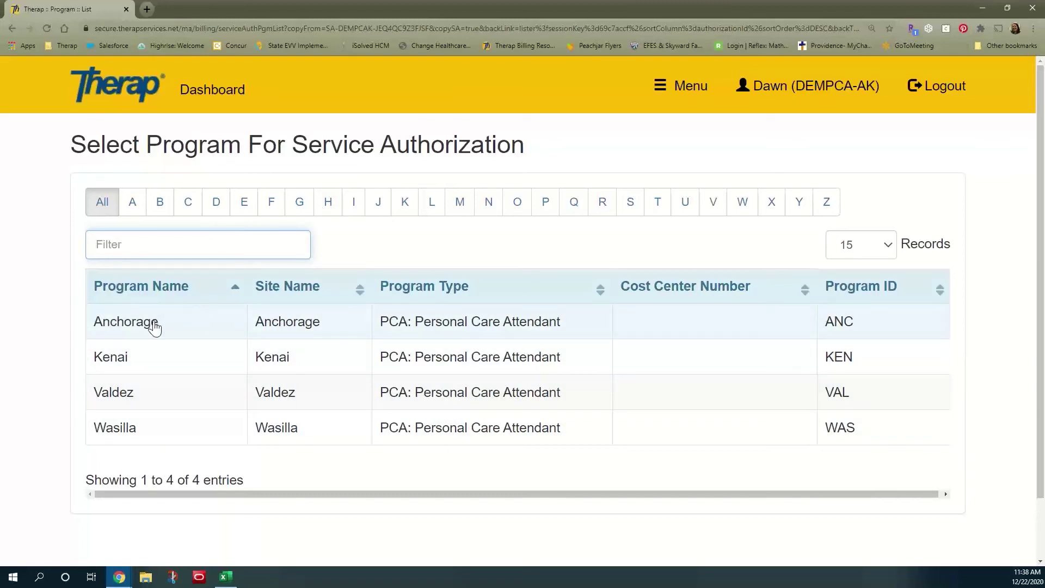
click(178, 327)
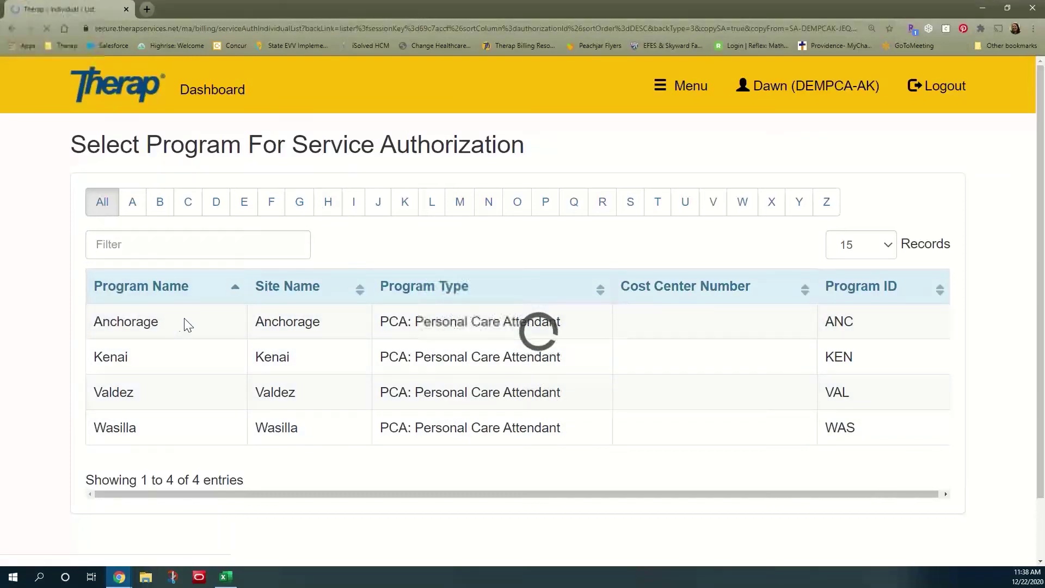
scroll(199, 303, down, 7)
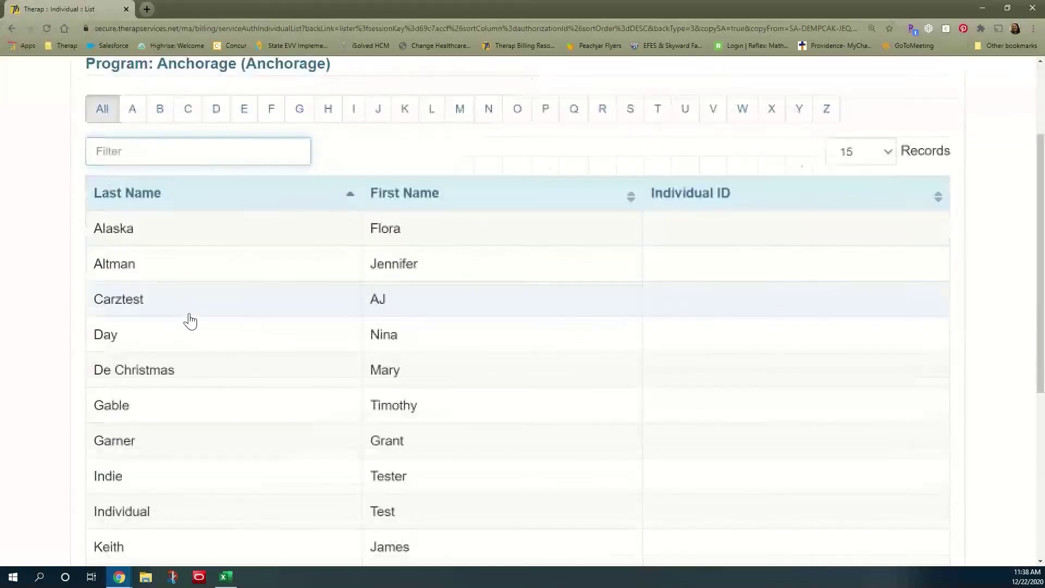
click(389, 312)
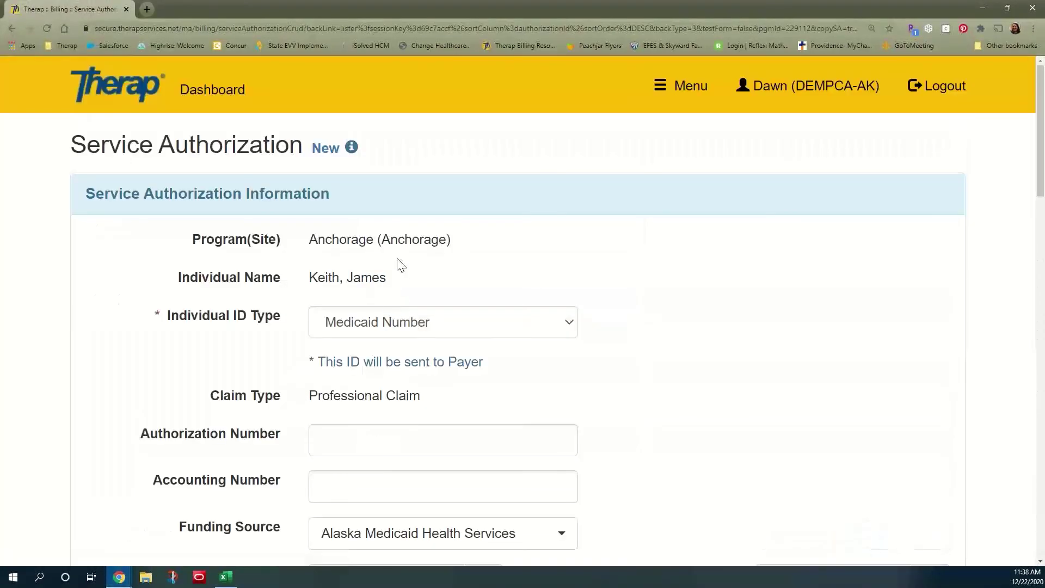
Set the new authorization's begin date to 01/01/2021 and its end date to 12/31/2021
scroll(275, 245, down, 3)
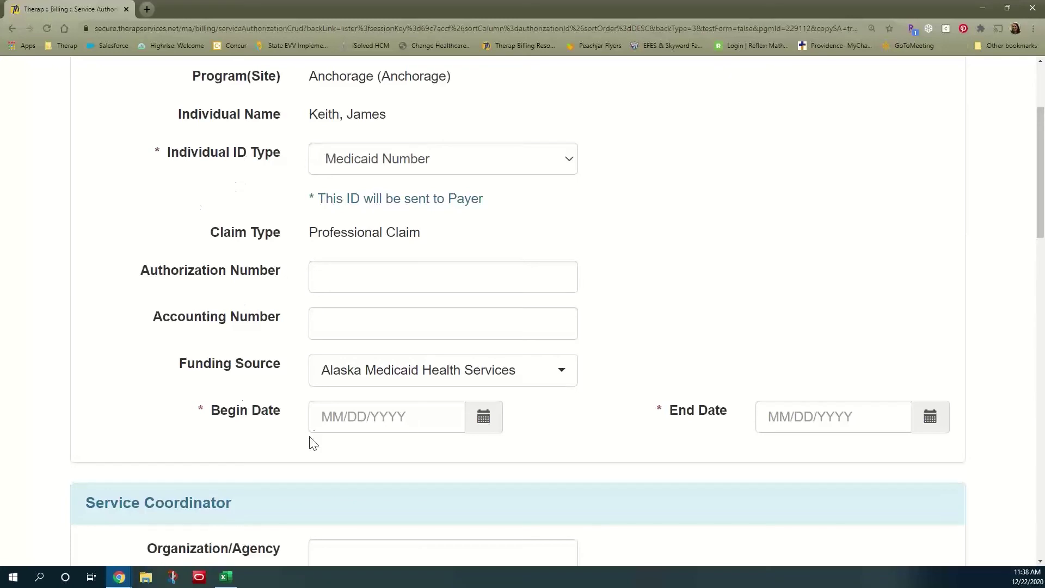
click(417, 422)
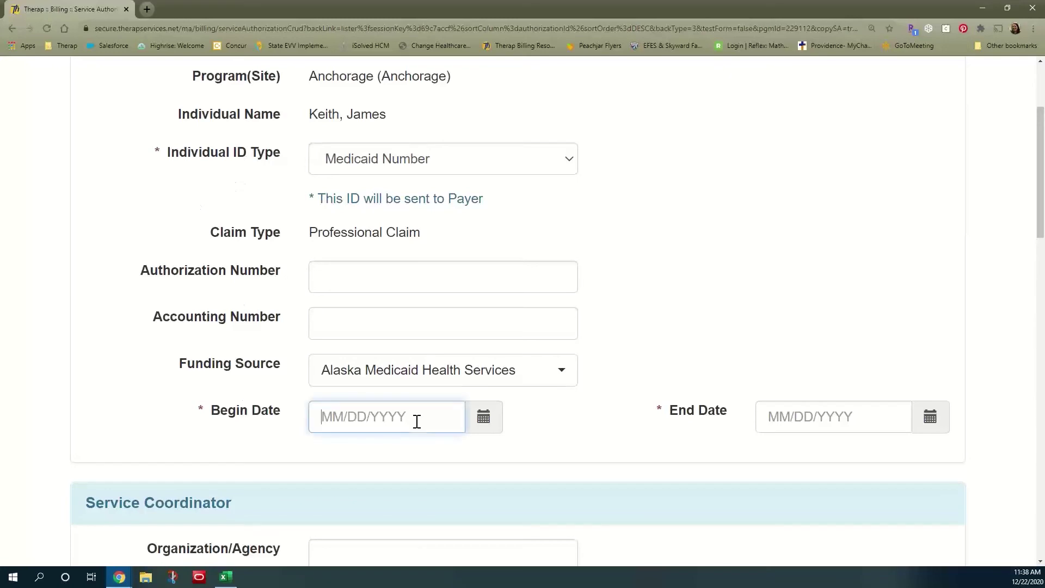
click(484, 417)
click(498, 317)
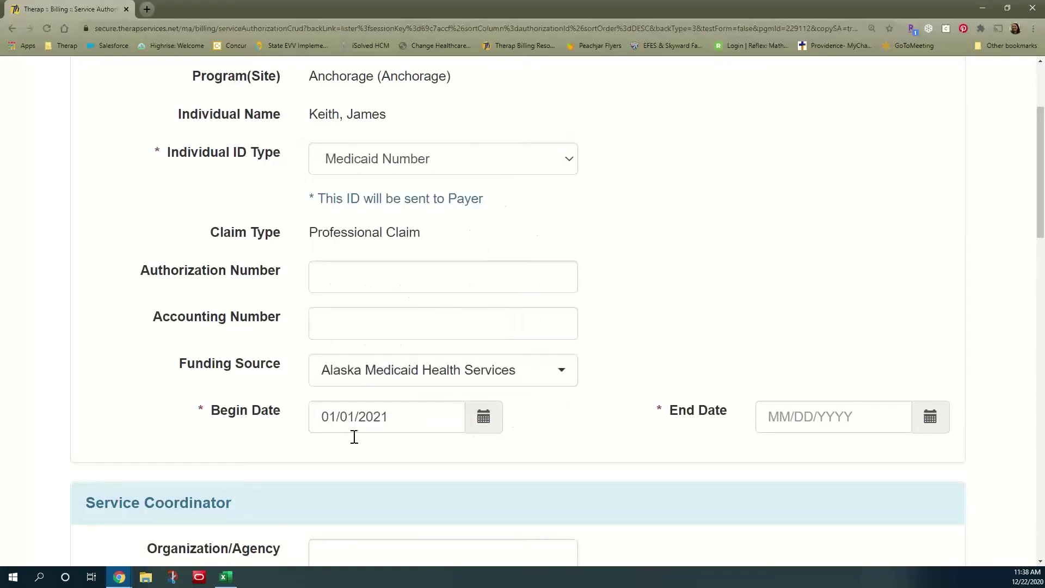
click(937, 427)
click(862, 317)
click(837, 416)
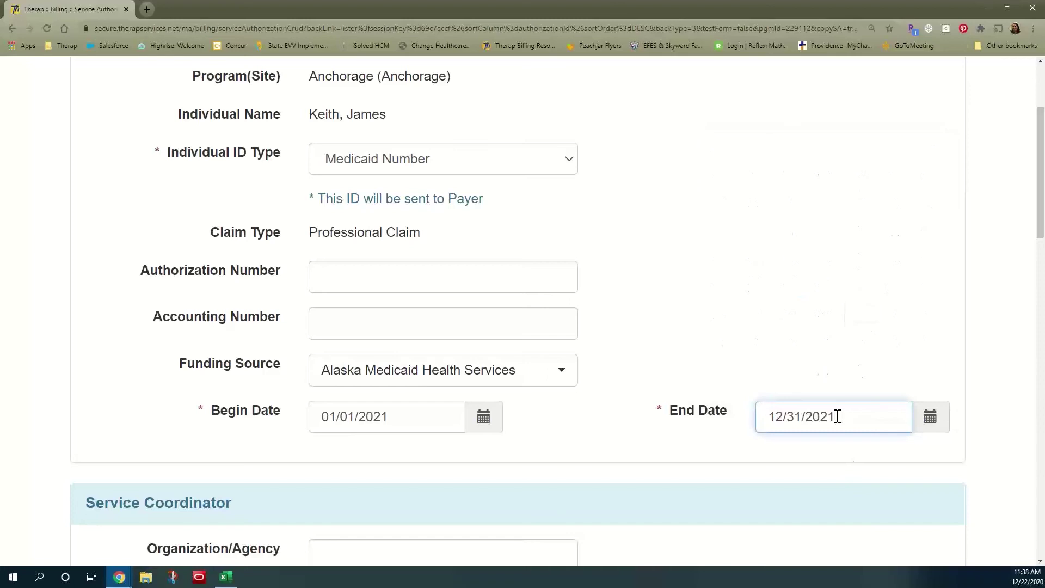
click(567, 439)
Open the copied Personal Care - Consumer Directed service for updating and check the available service descriptions, keeping the current one
scroll(544, 414, down, 4)
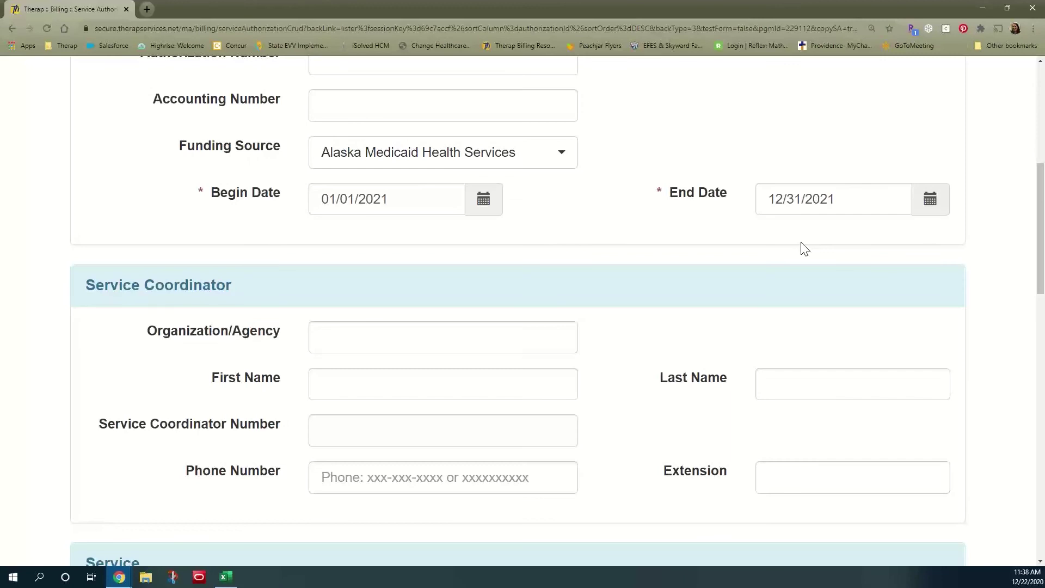
scroll(684, 227, down, 7)
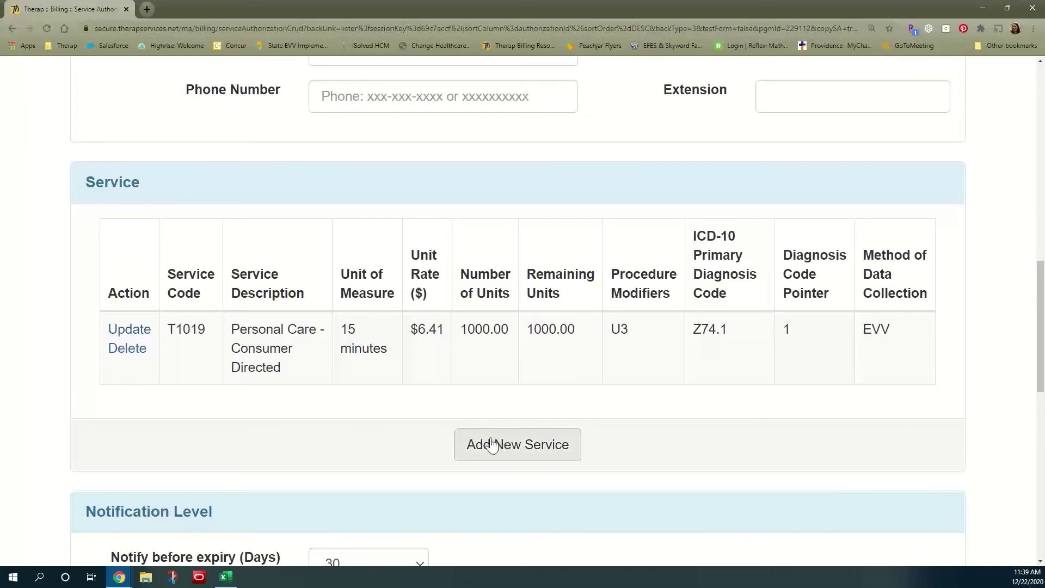
click(126, 331)
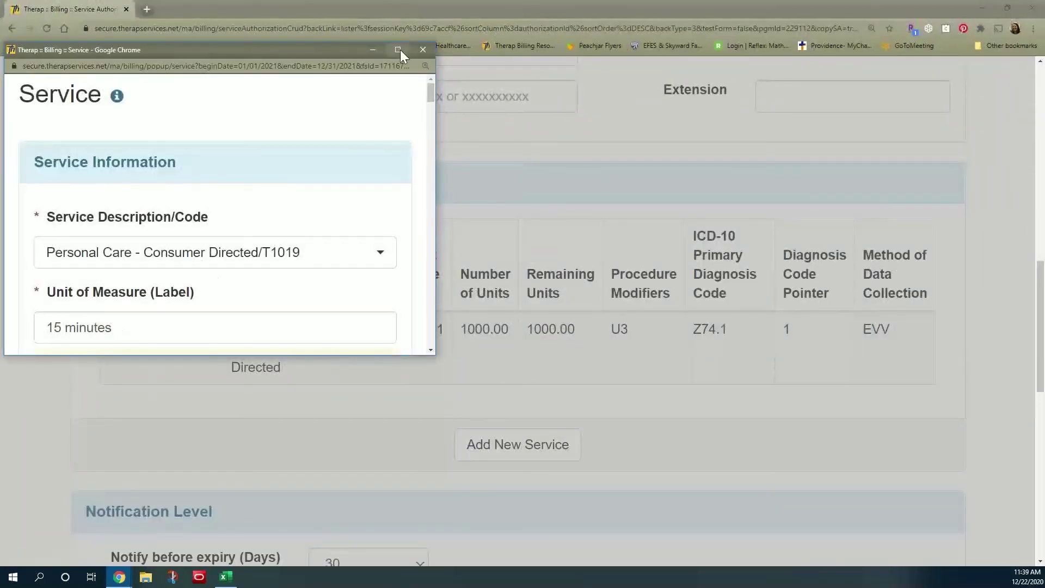
click(398, 49)
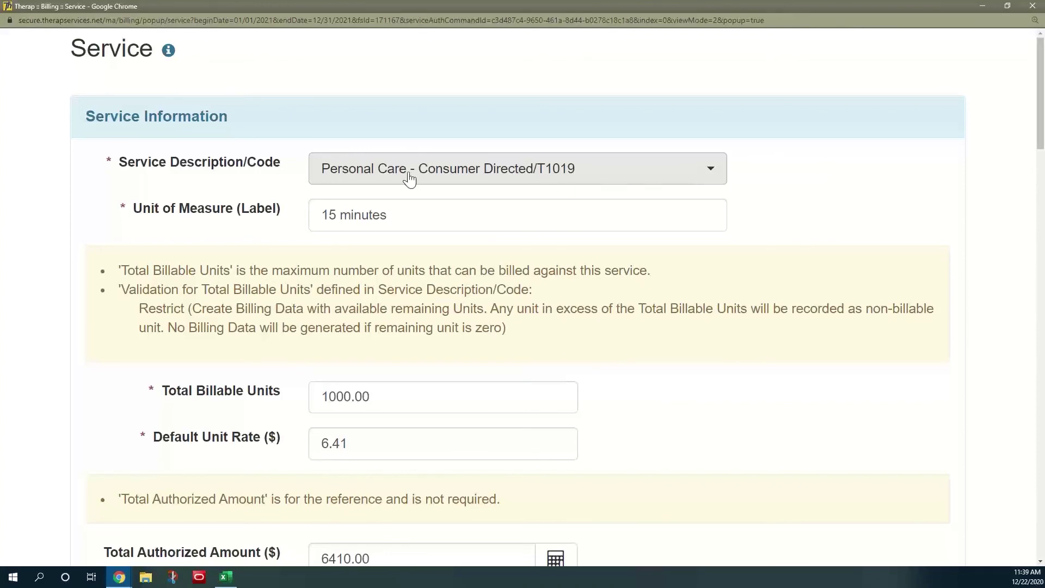
click(699, 172)
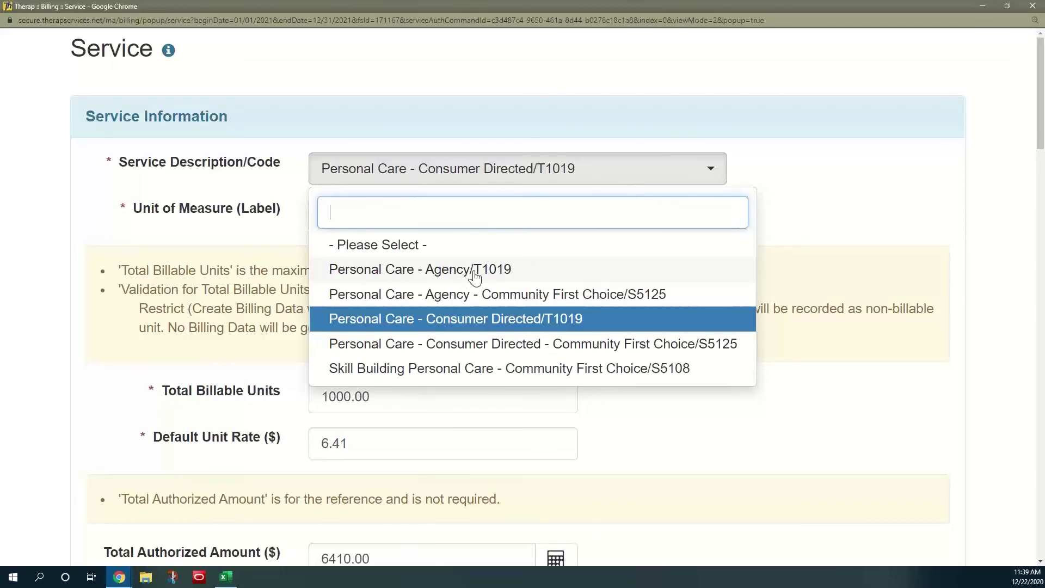
click(814, 168)
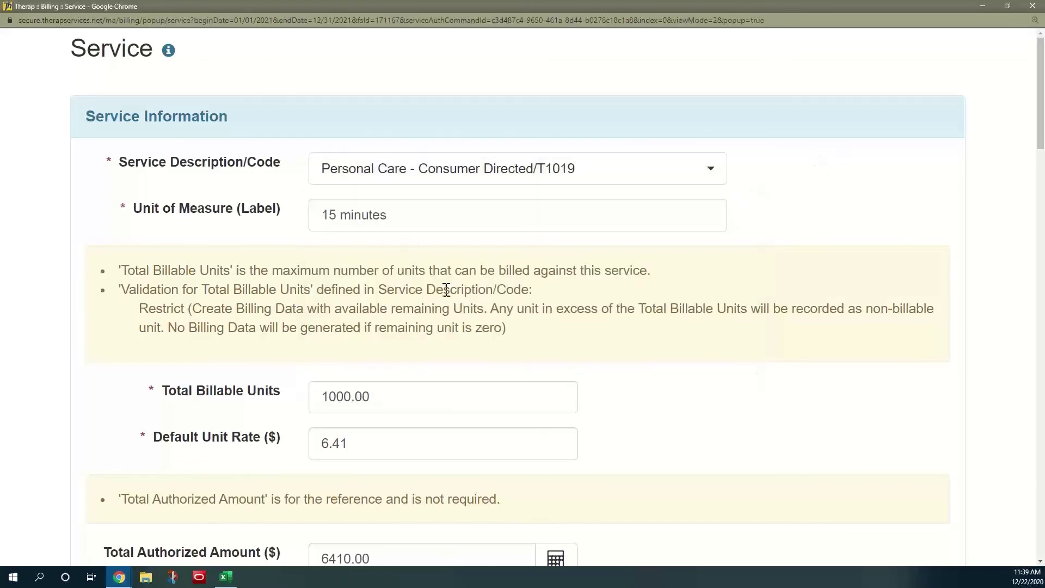
Set the service's total billable units to 2000 and recalculate the total authorized amount
scroll(276, 305, down, 3)
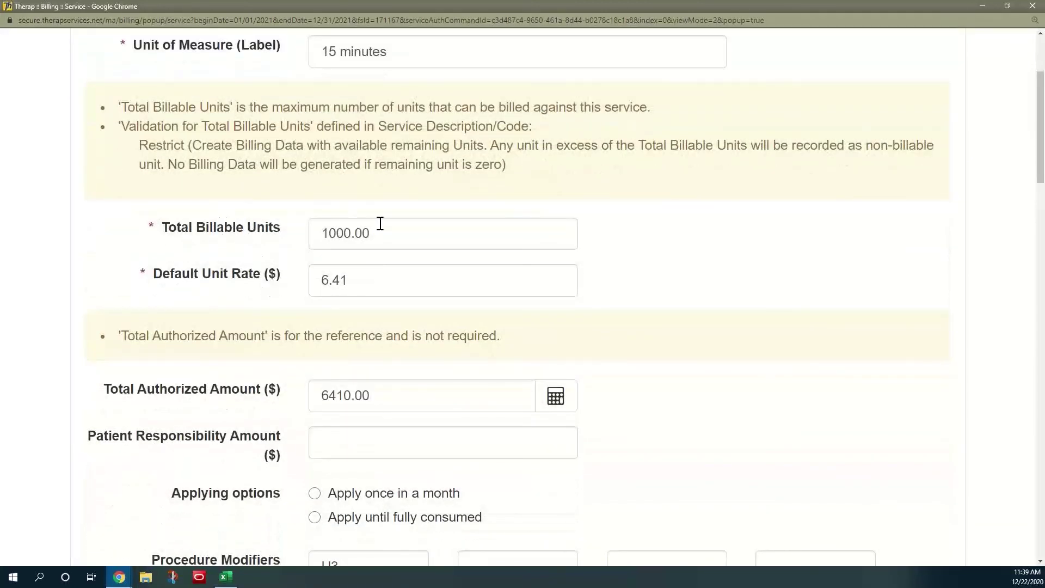
drag(380, 235, 307, 241)
drag(396, 233, 294, 244)
text(2000)
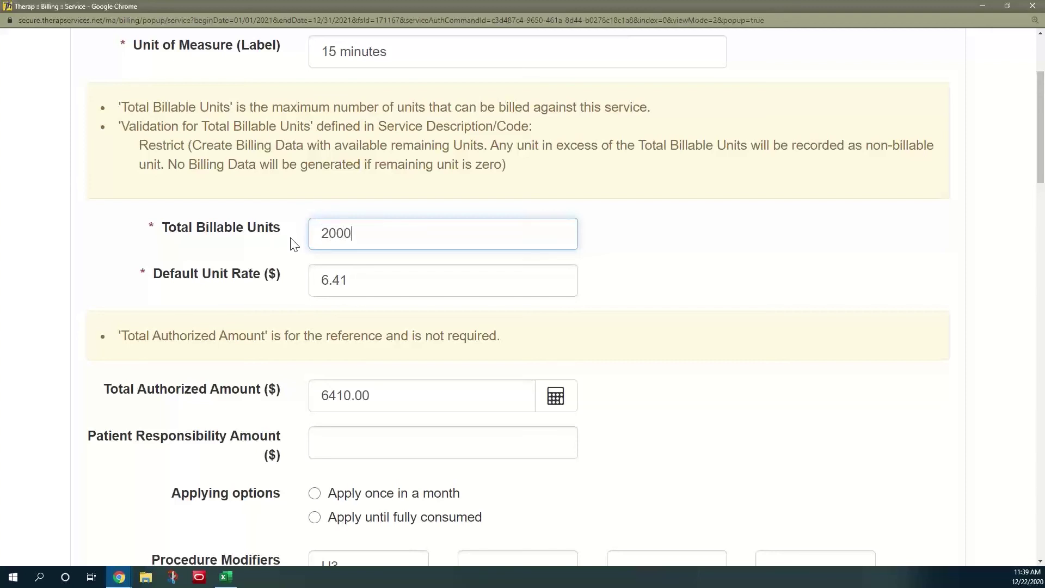
click(561, 400)
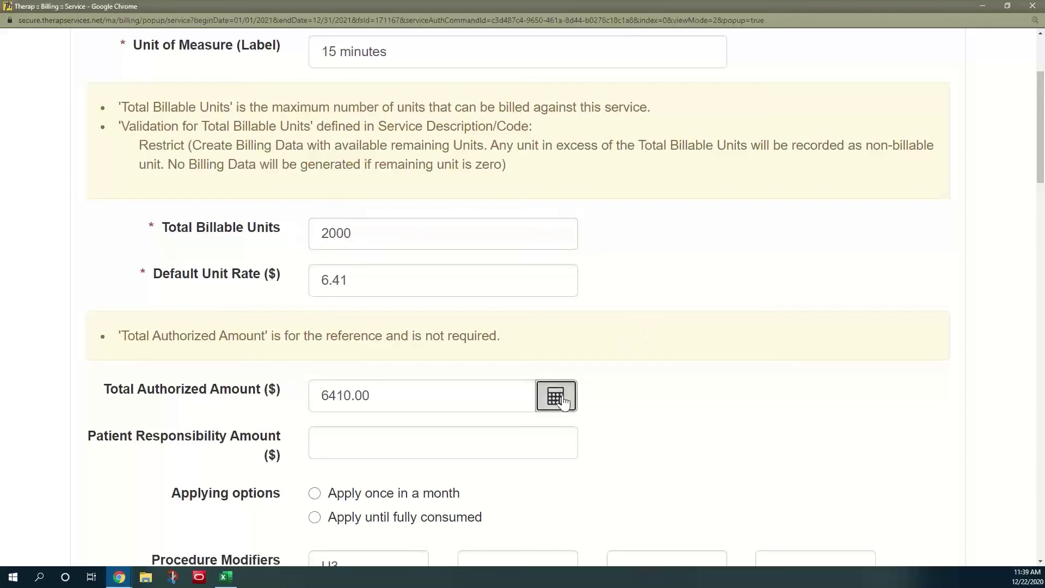
Fill in the service's prior authorization number using the previously entered suggestion
scroll(561, 326, down, 5)
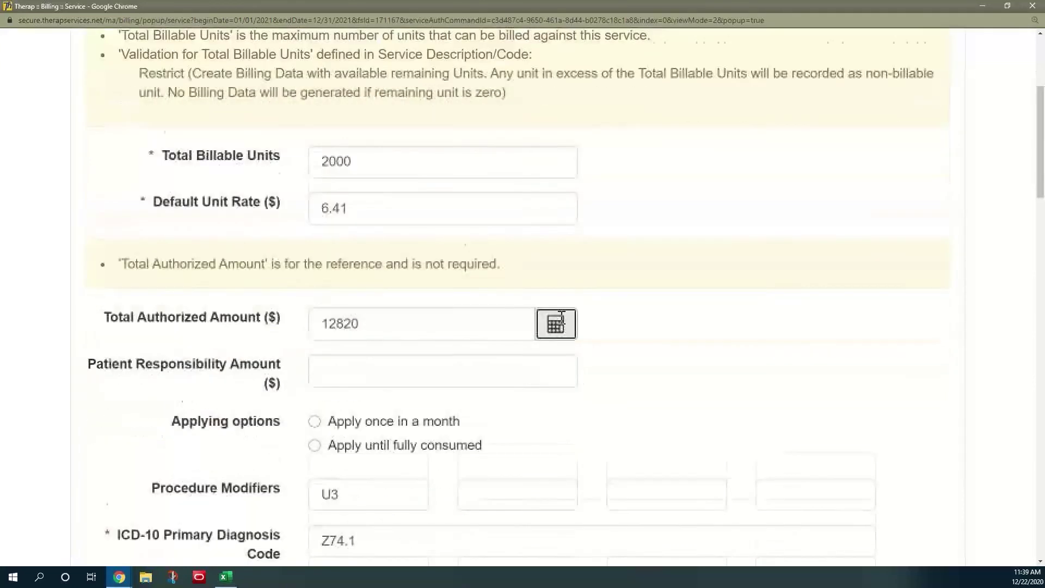
scroll(553, 238, down, 2)
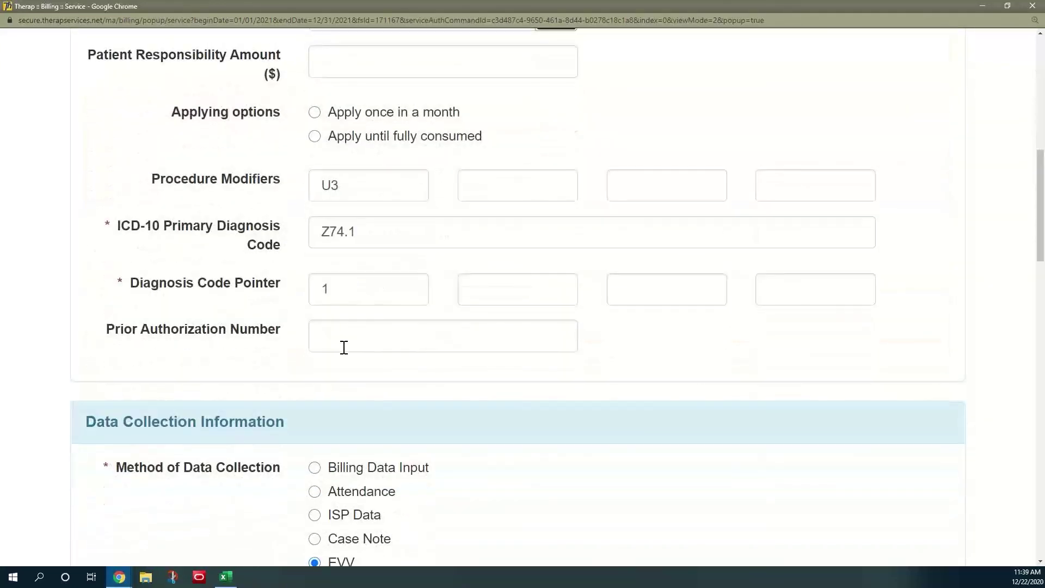
click(347, 341)
click(340, 364)
scroll(612, 349, down, 2)
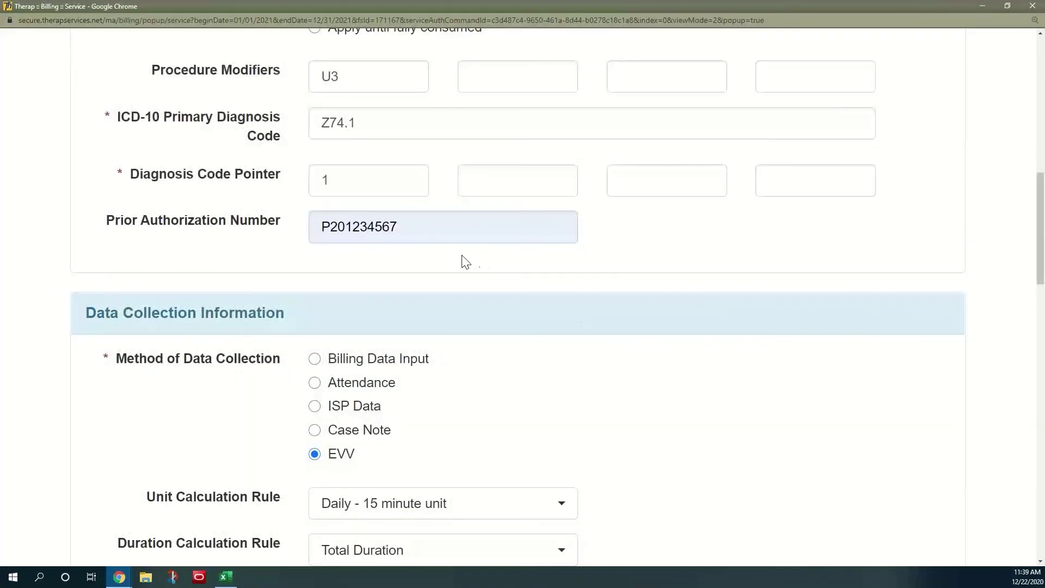
scroll(421, 302, down, 4)
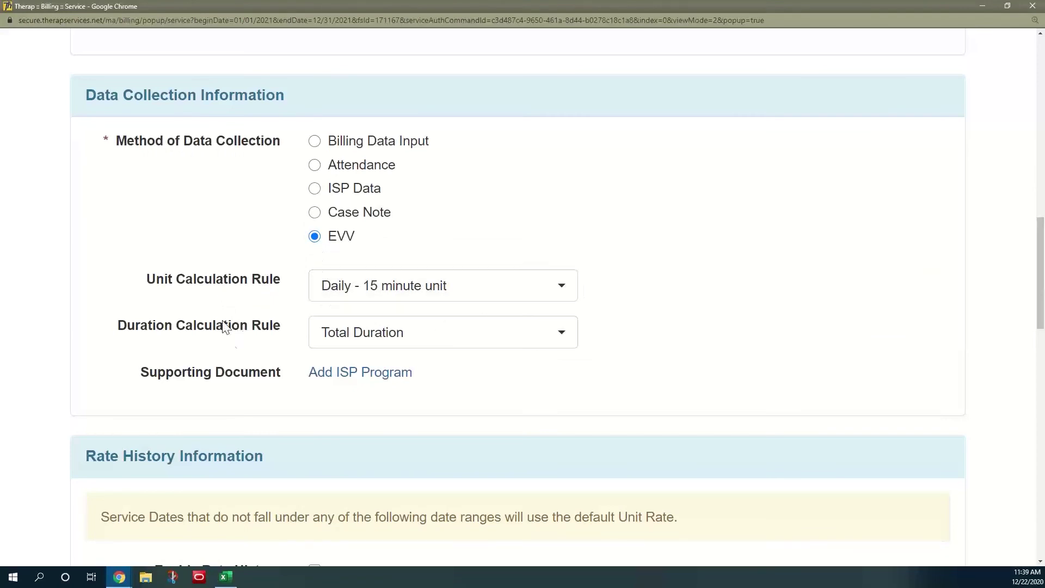
Set the authorized units for the weekly period to 80 and save the service
scroll(609, 353, down, 4)
scroll(593, 222, down, 13)
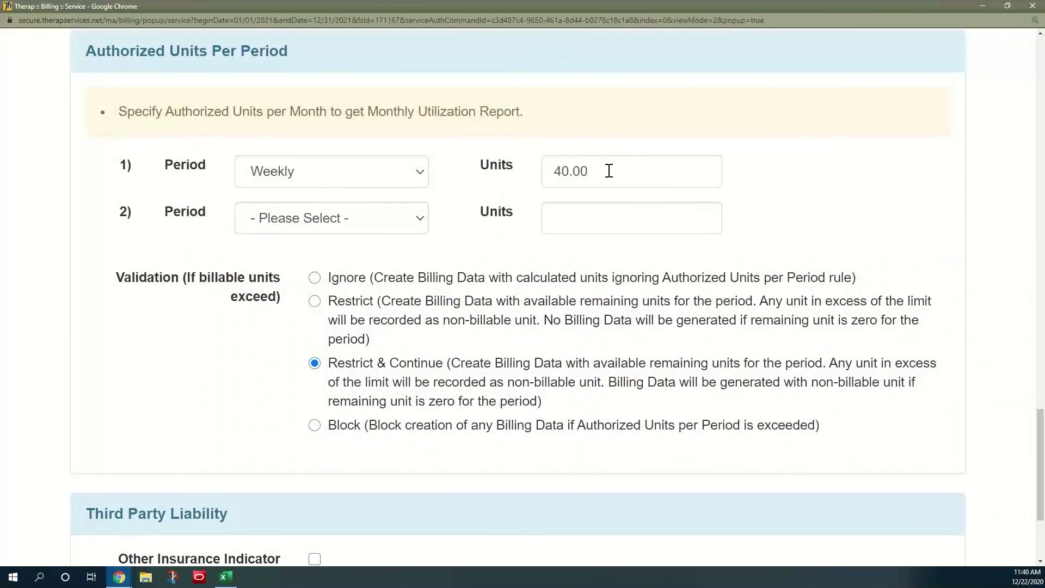
drag(599, 171, 558, 172)
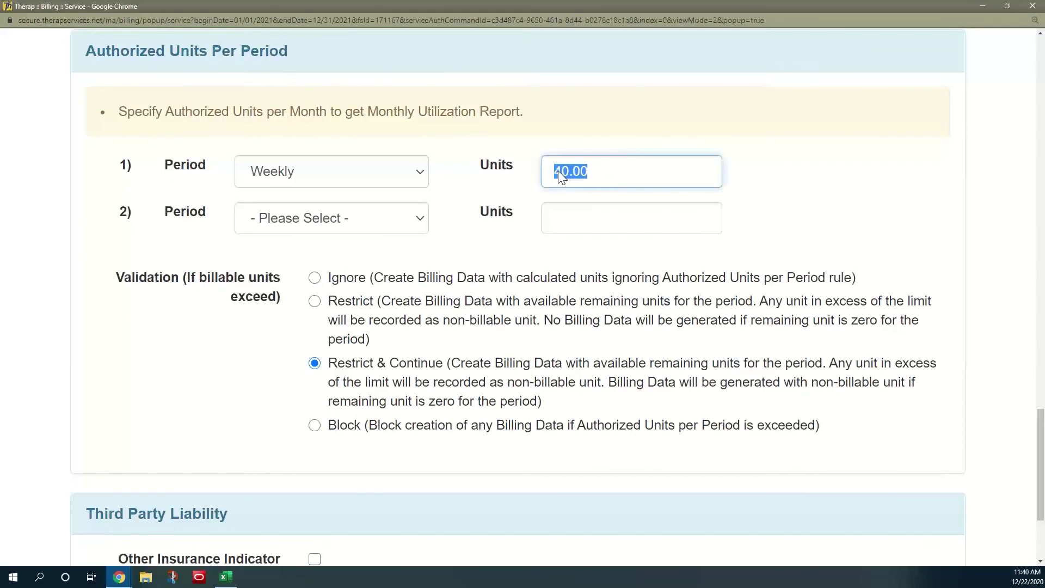
text(80)
click(463, 250)
scroll(355, 310, down, 2)
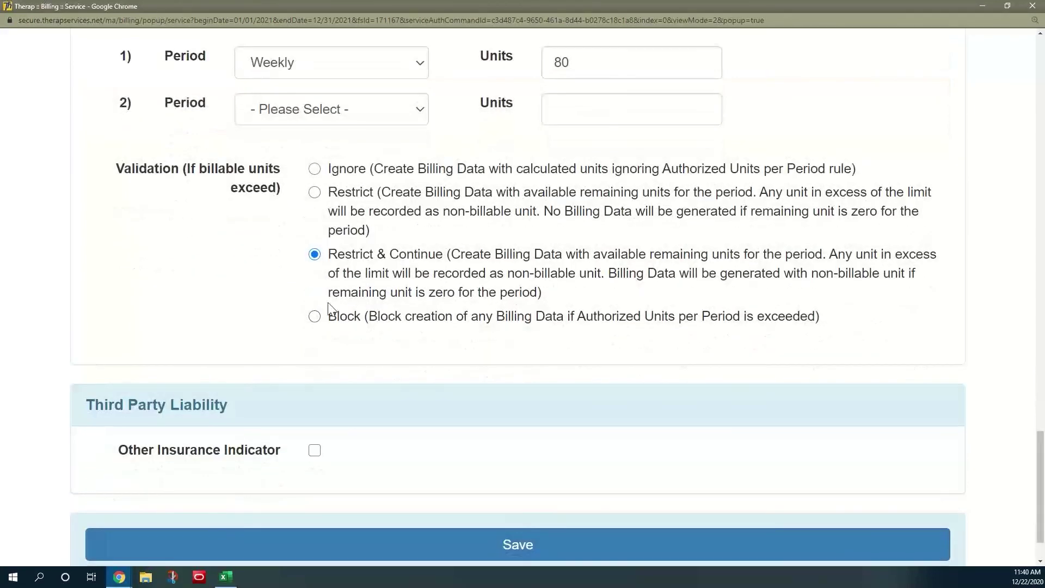
scroll(471, 493, down, 1)
click(472, 492)
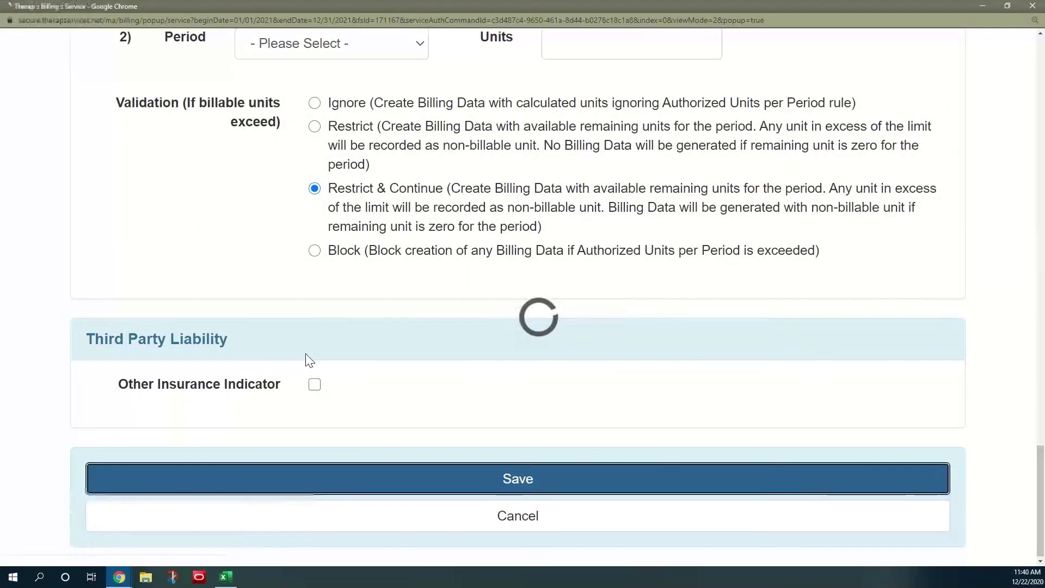
Review the copied authorization's service and notification sections, then approve the authorization
scroll(276, 346, down, 5)
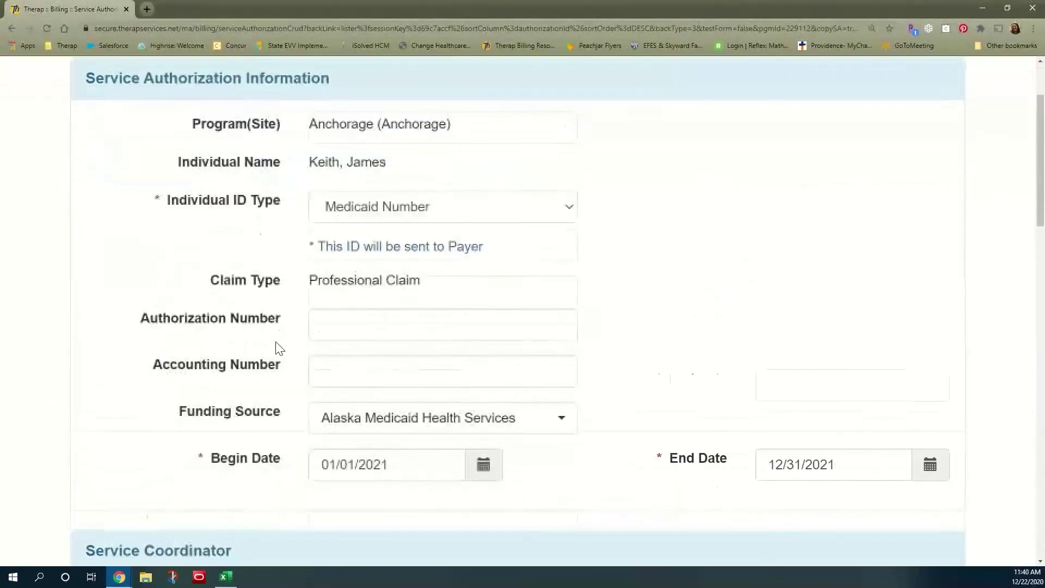
scroll(276, 342, down, 8)
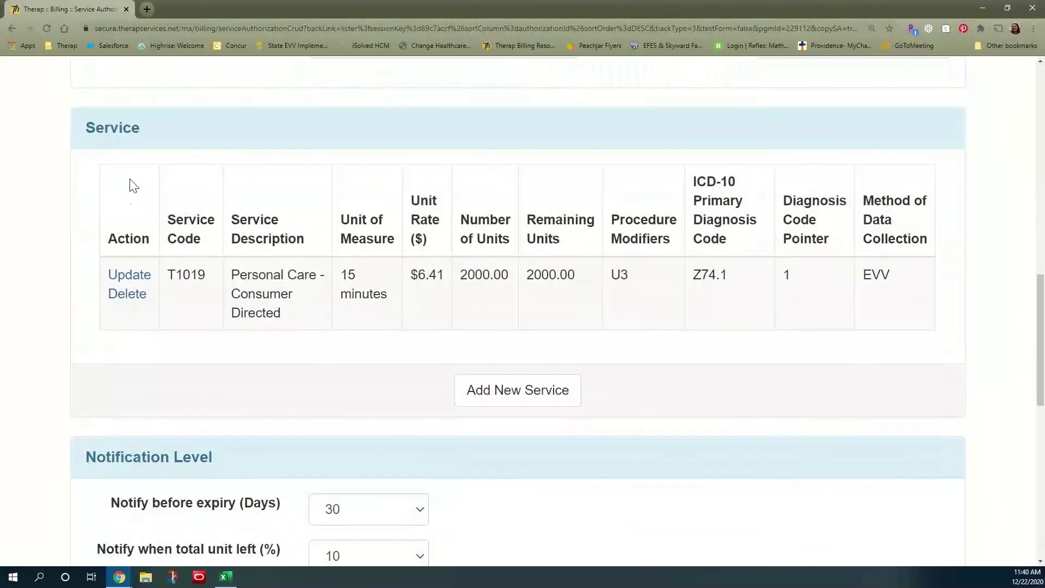
scroll(726, 288, down, 4)
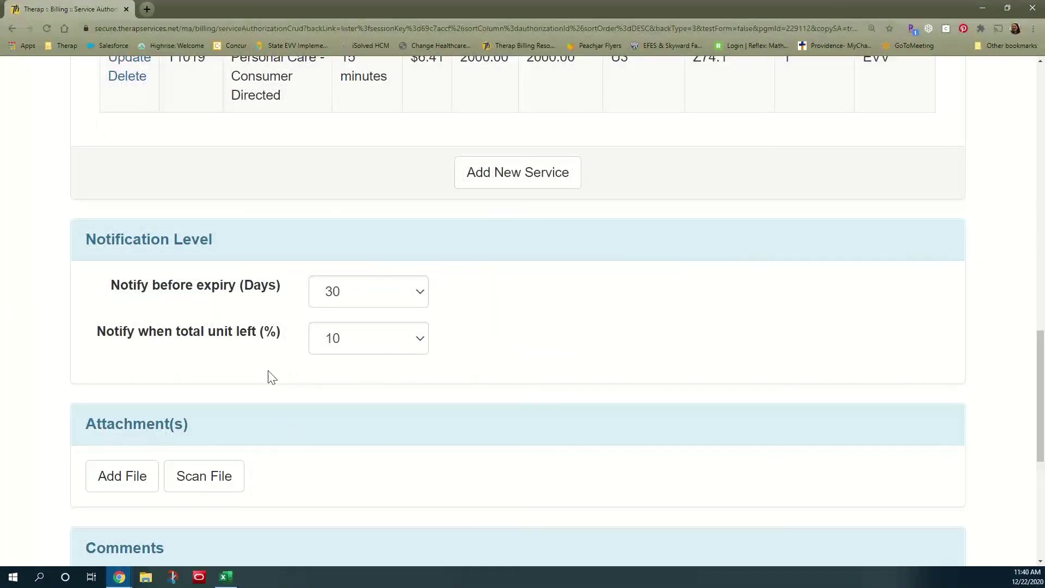
scroll(270, 376, down, 2)
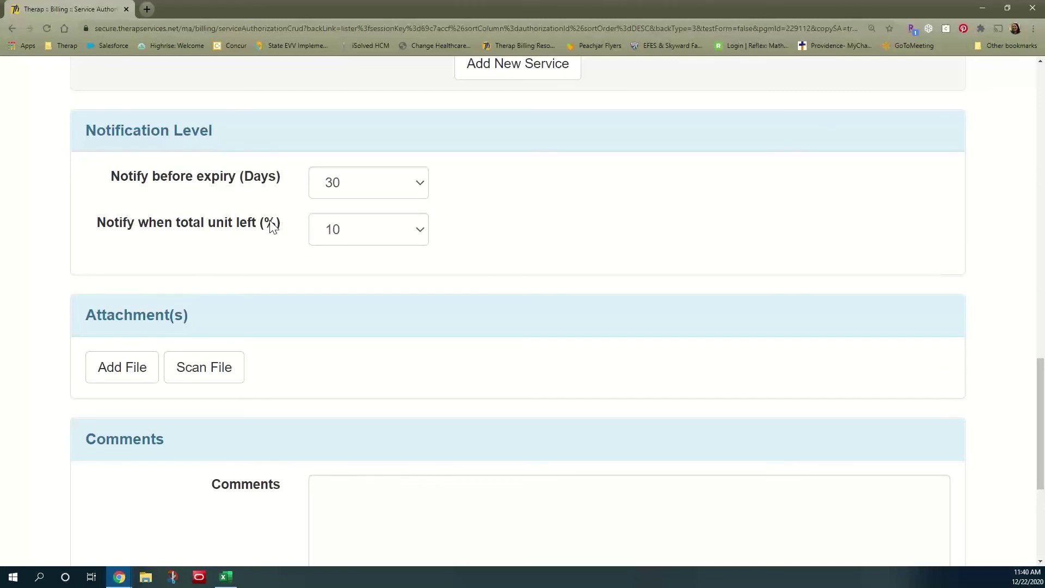
scroll(272, 226, down, 5)
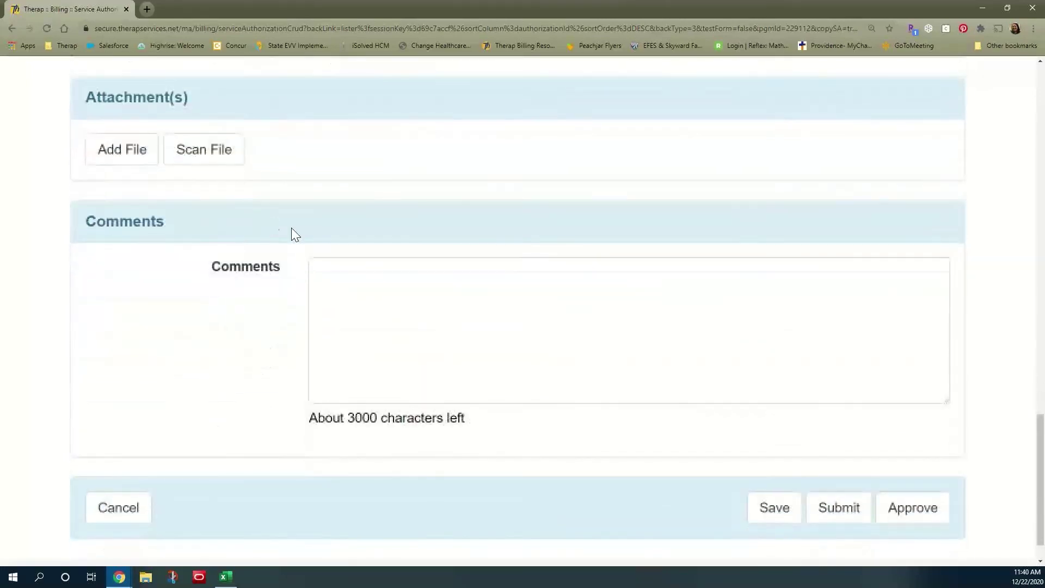
click(913, 469)
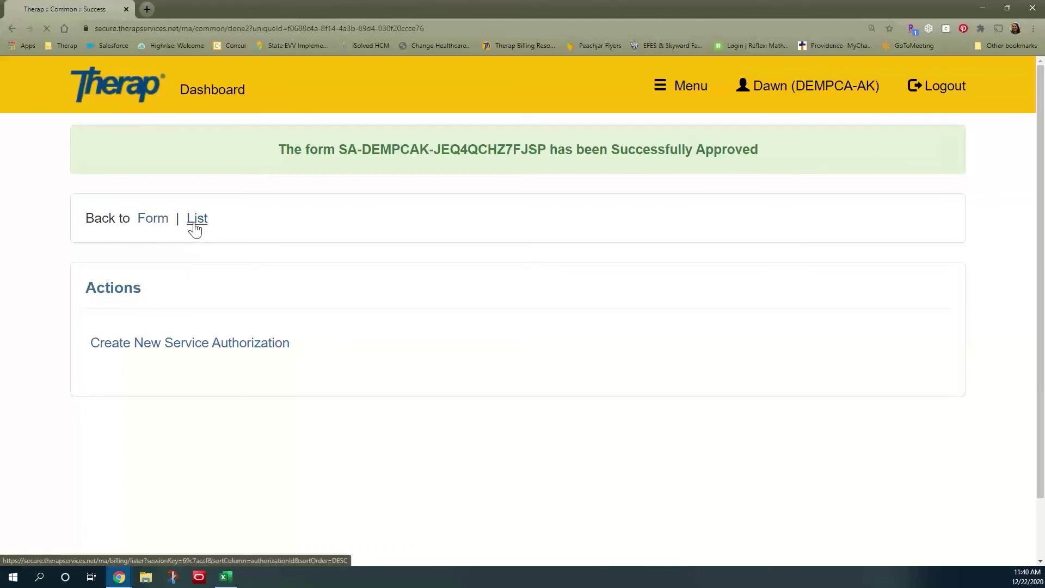
Clear the filter on the service authorization list, look over the authorizations and return to the dashboard
drag(82, 203, 66, 204)
key(BackSpace)
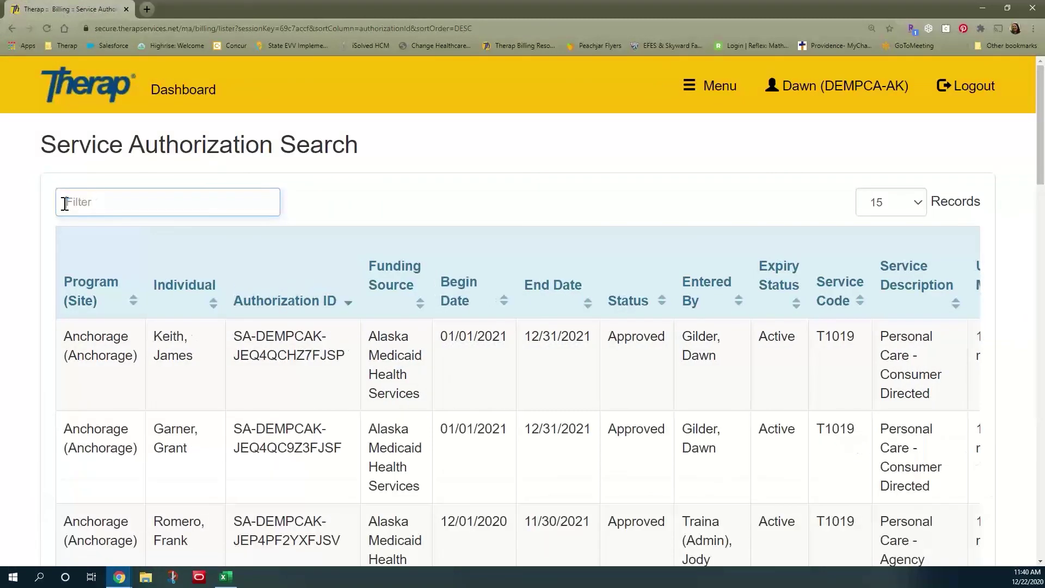
scroll(384, 329, down, 3)
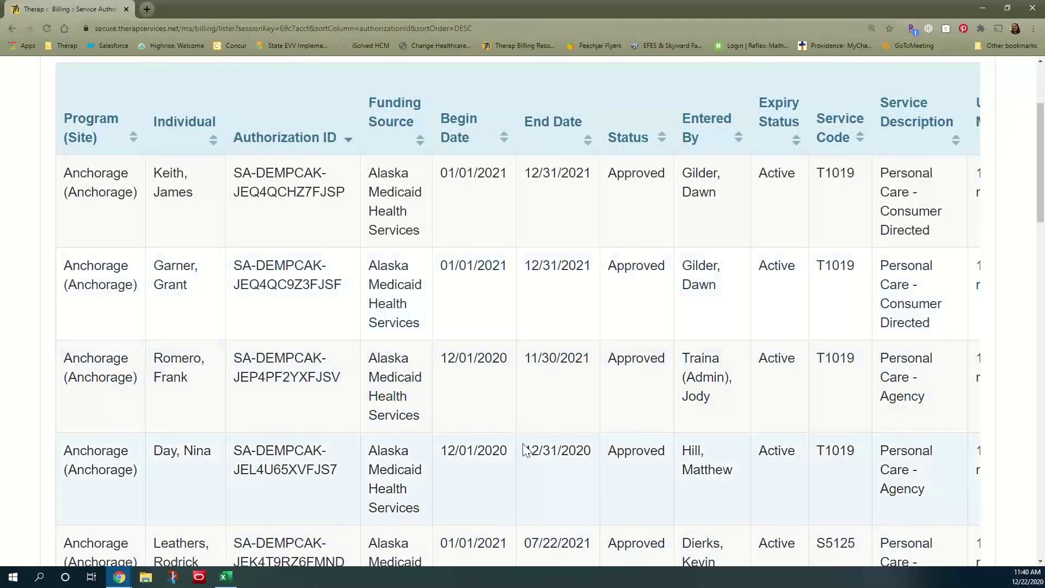
scroll(517, 405, up, 3)
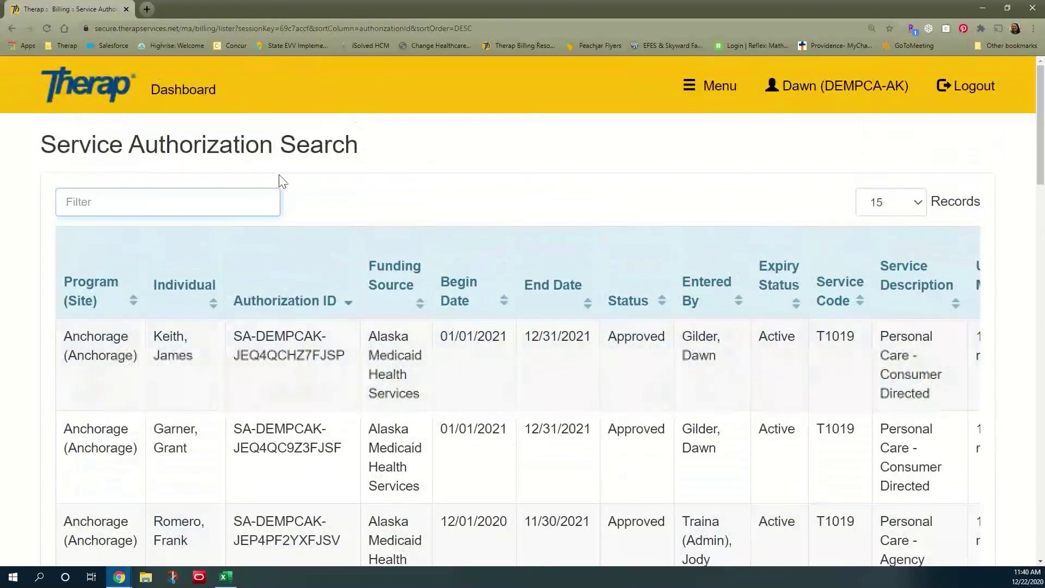
click(182, 89)
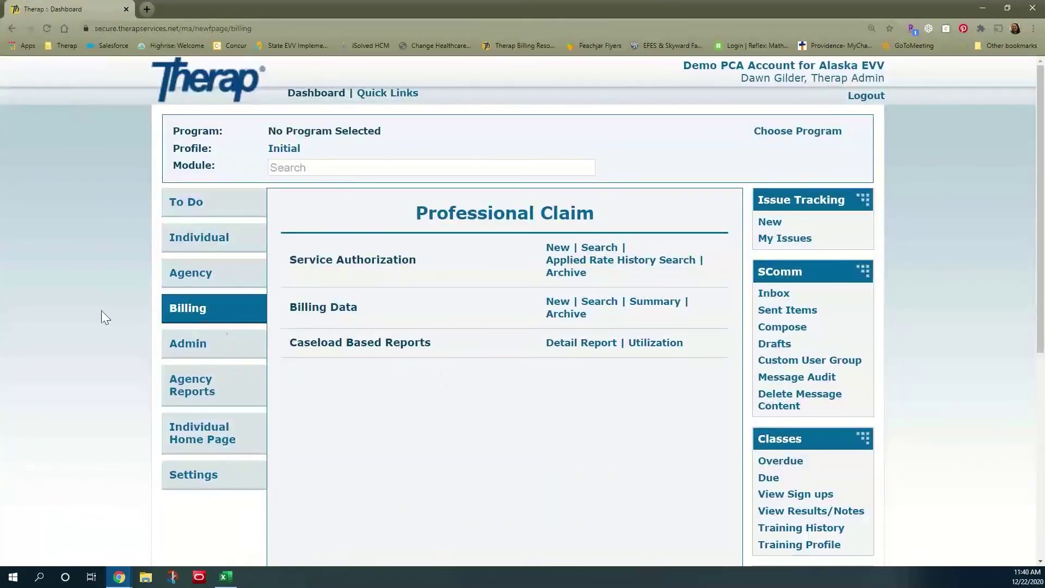